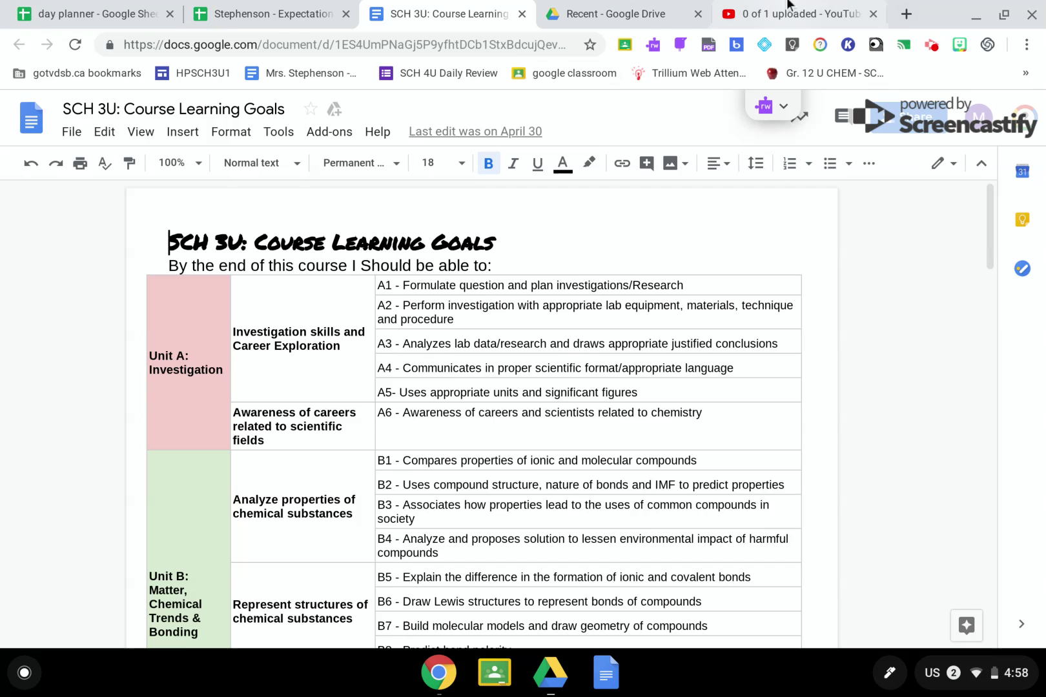
Step: Create a new blank Google Form in a new browser tab using form.new
{"action": "left_click", "coordinate": [906, 13]}
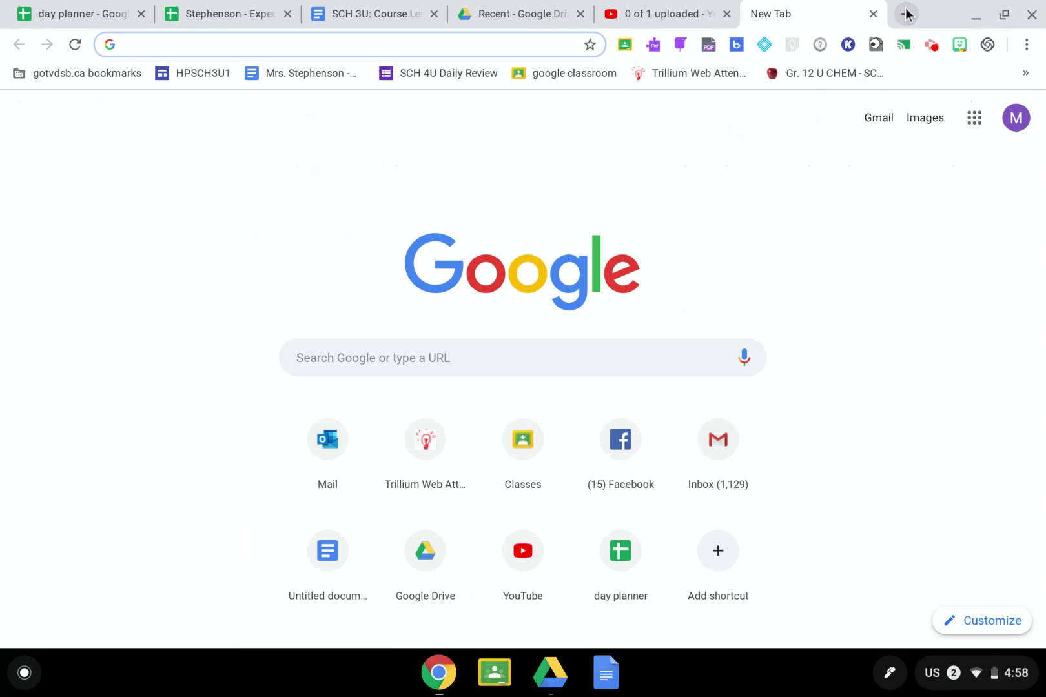
{"action": "type", "text": "form."}
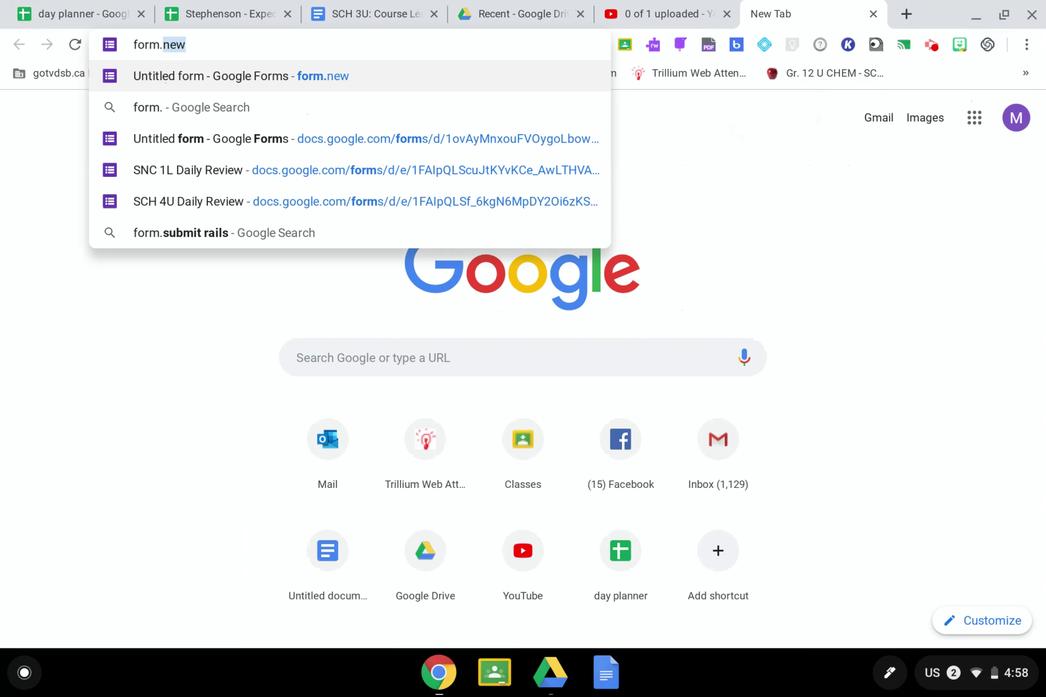
{"action": "key", "text": "Return"}
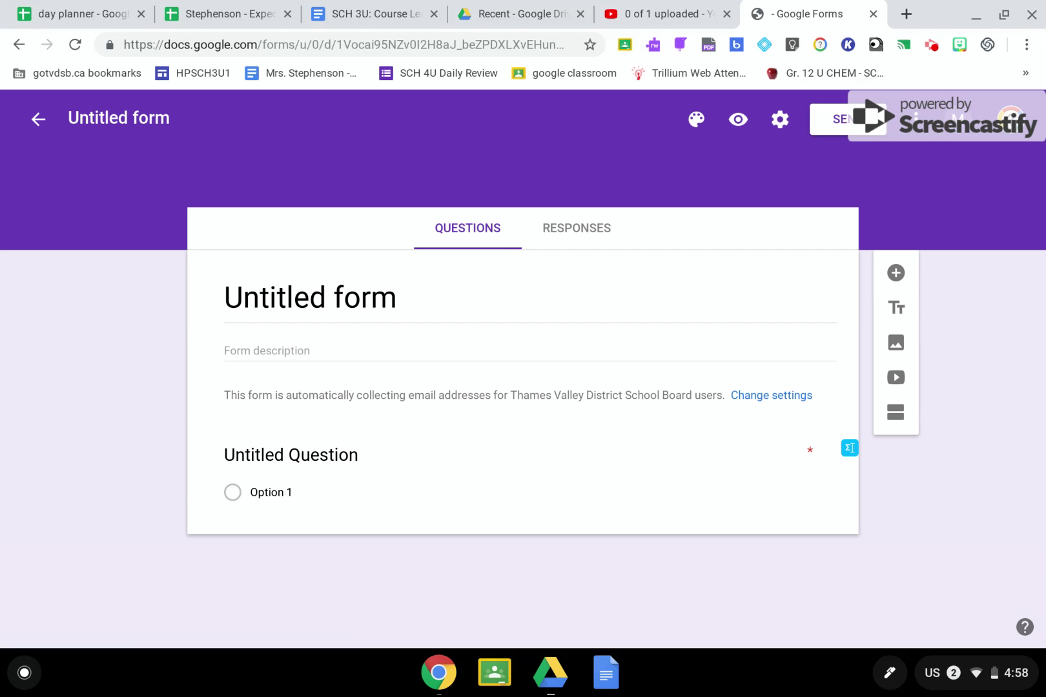
{"action": "type", "text": "S"}
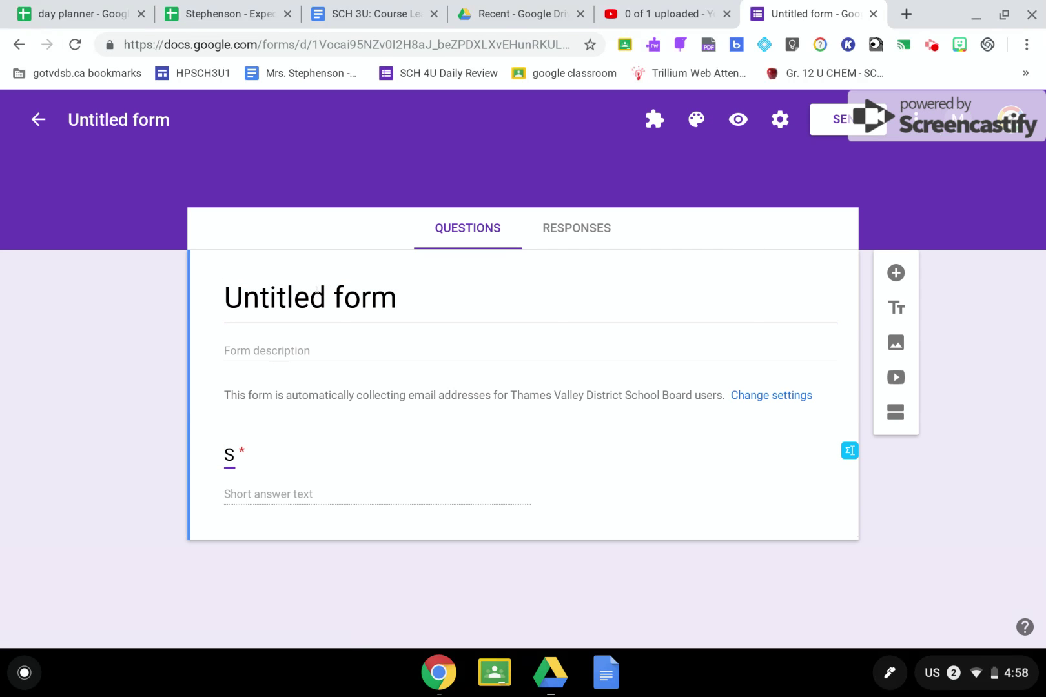
Step: Title the form "Sample 3U expectation based assessment - TEMPLATE"
{"action": "left_click", "coordinate": [316, 288]}
{"action": "type", "text": "Sample Expe"}
{"action": "key", "text": "BackSpace"}
{"action": "key", "text": "BackSpace"}
{"action": "key", "text": "BackSpace"}
{"action": "key", "text": "BackSpace"}
{"action": "type", "text": "3U epe"}
{"action": "key", "text": "BackSpace"}
{"action": "key", "text": "BackSpace"}
{"action": "type", "text": "xp"}
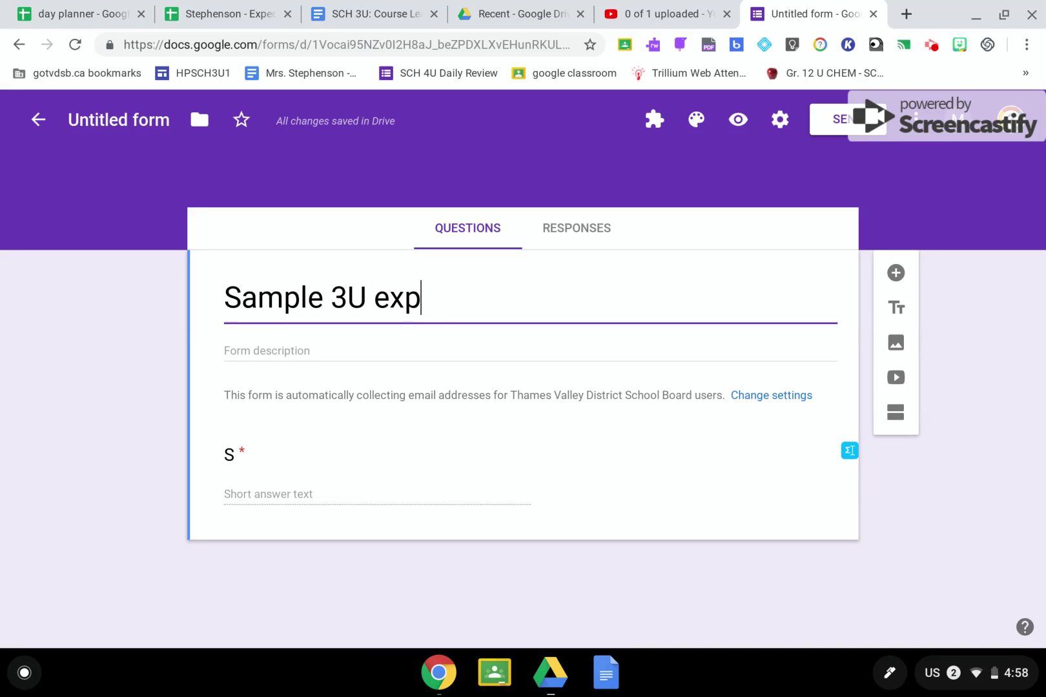
{"action": "type", "text": "ectation based assessment - TEMPLATE"}
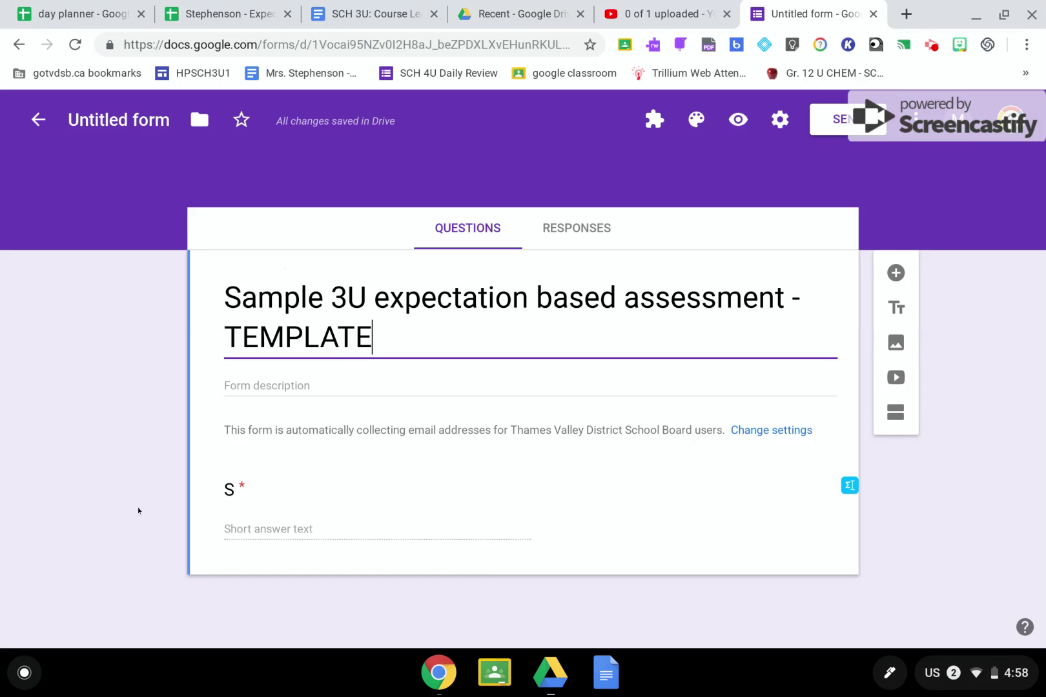
Step: Clear the stray letter from the first question, make it a Checkboxes question and title it "Student Name"
{"action": "left_click", "coordinate": [245, 486]}
{"action": "key", "text": "BackSpace"}
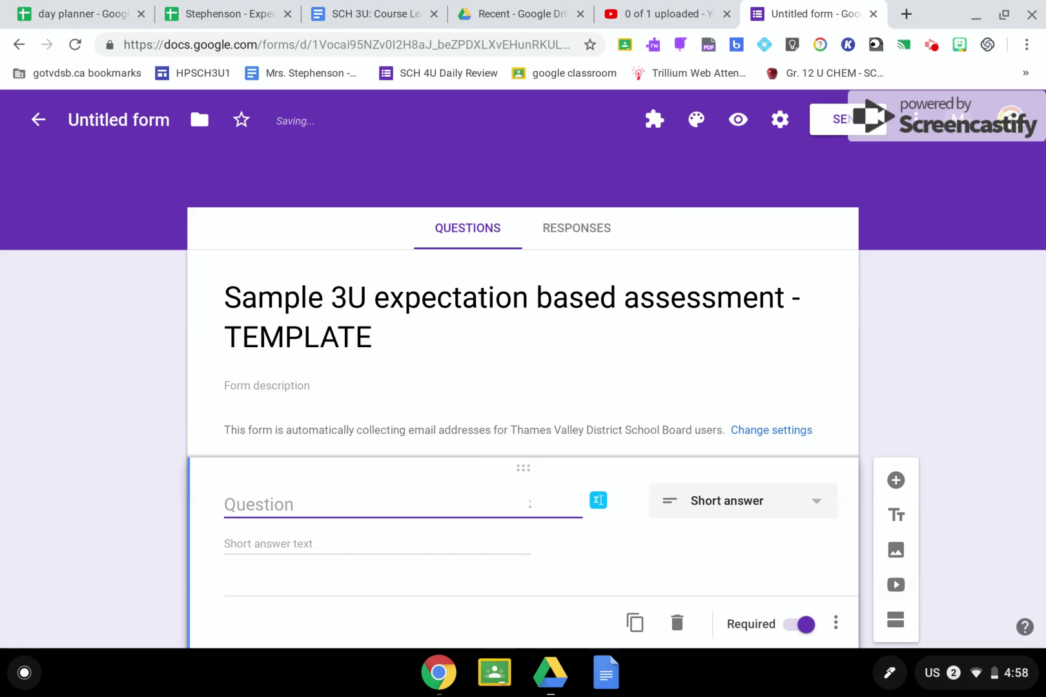
{"action": "left_click", "coordinate": [813, 501]}
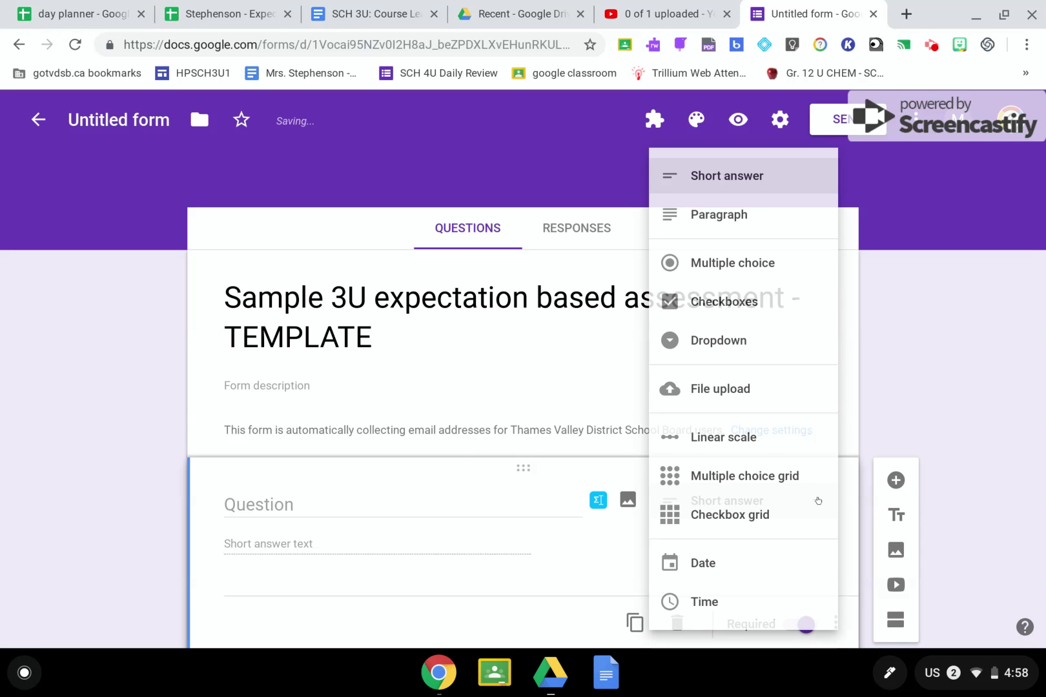
{"action": "left_click", "coordinate": [694, 303]}
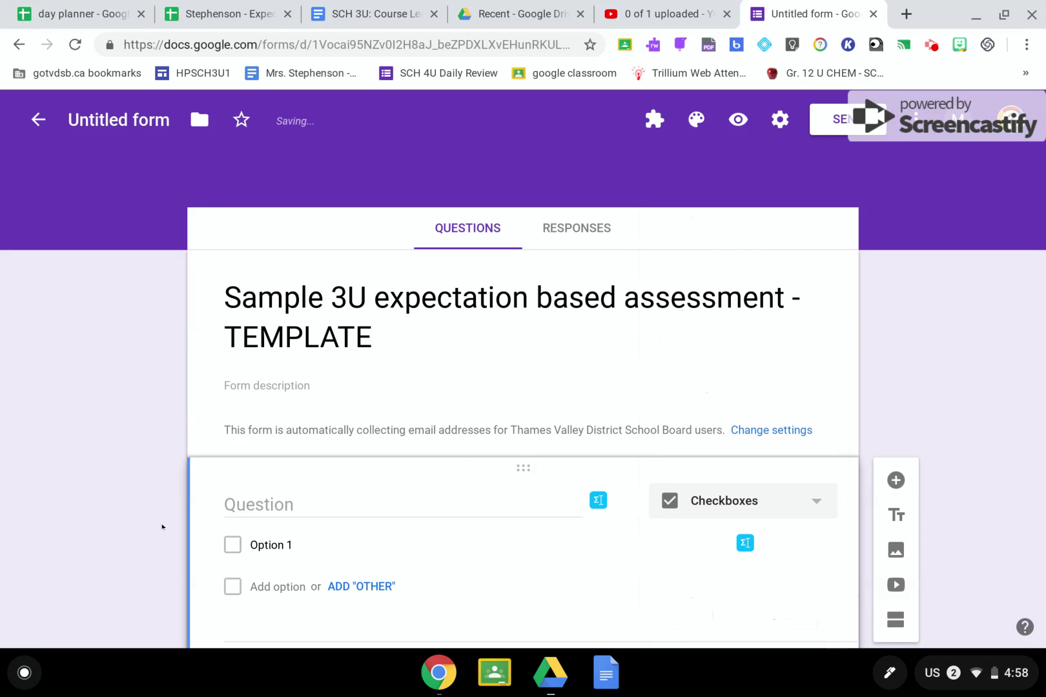
{"action": "left_click", "coordinate": [285, 501]}
{"action": "type", "text": "Student"}
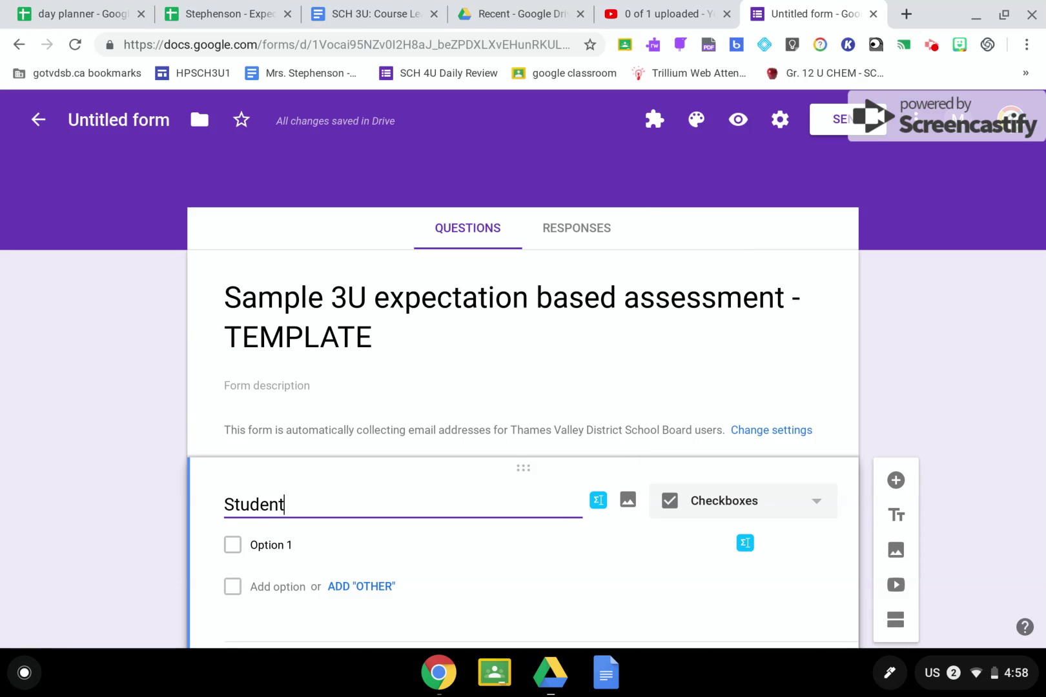
{"action": "type", "text": " Name"}
Step: Fill in the Student Name answer options as Student 1, Student 2, Student 3 and Student 4
{"action": "scroll", "coordinate": [276, 456], "scroll_direction": "down", "scroll_amount": 2}
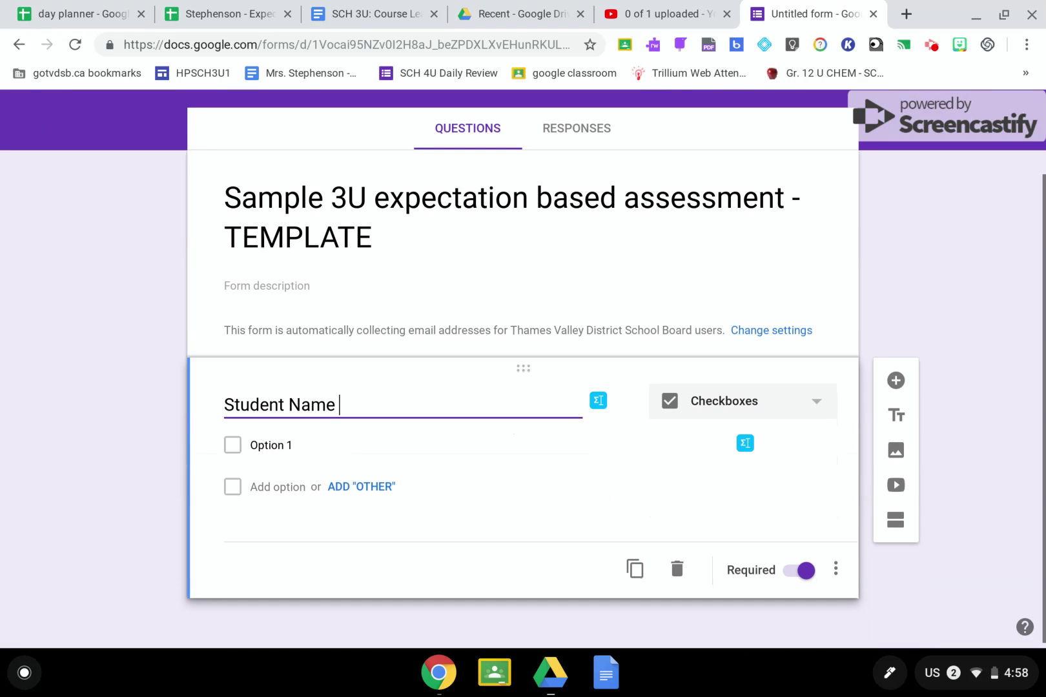
{"action": "left_click", "coordinate": [276, 450]}
{"action": "type", "text": "Studne"}
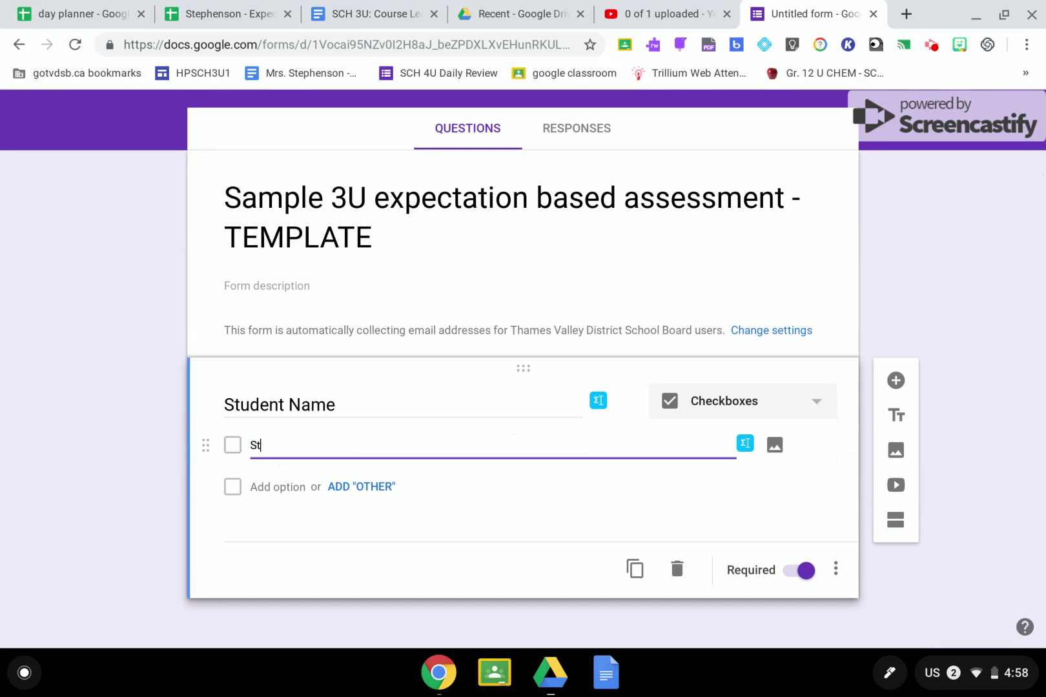
{"action": "key", "text": "BackSpace"}
{"action": "key", "text": "BackSpace"}
{"action": "type", "text": "ent"}
{"action": "key", "text": "Return"}
{"action": "type", "text": "Student 2"}
{"action": "key", "text": "Return"}
{"action": "type", "text": "Student 3"}
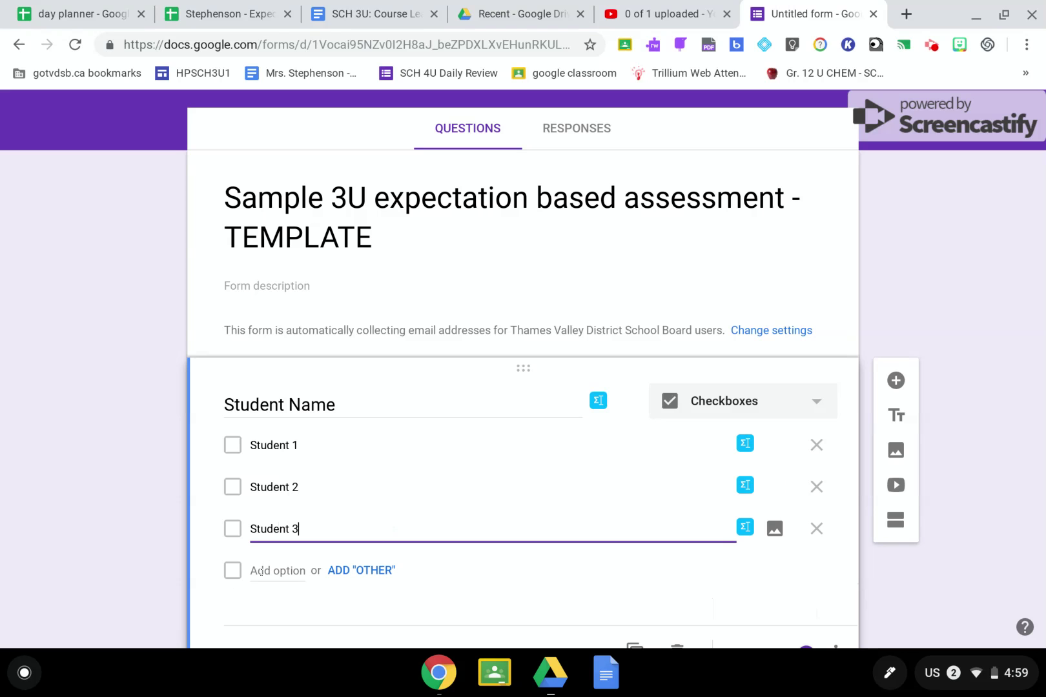
{"action": "key", "text": "Return"}
{"action": "type", "text": "Student 4"}
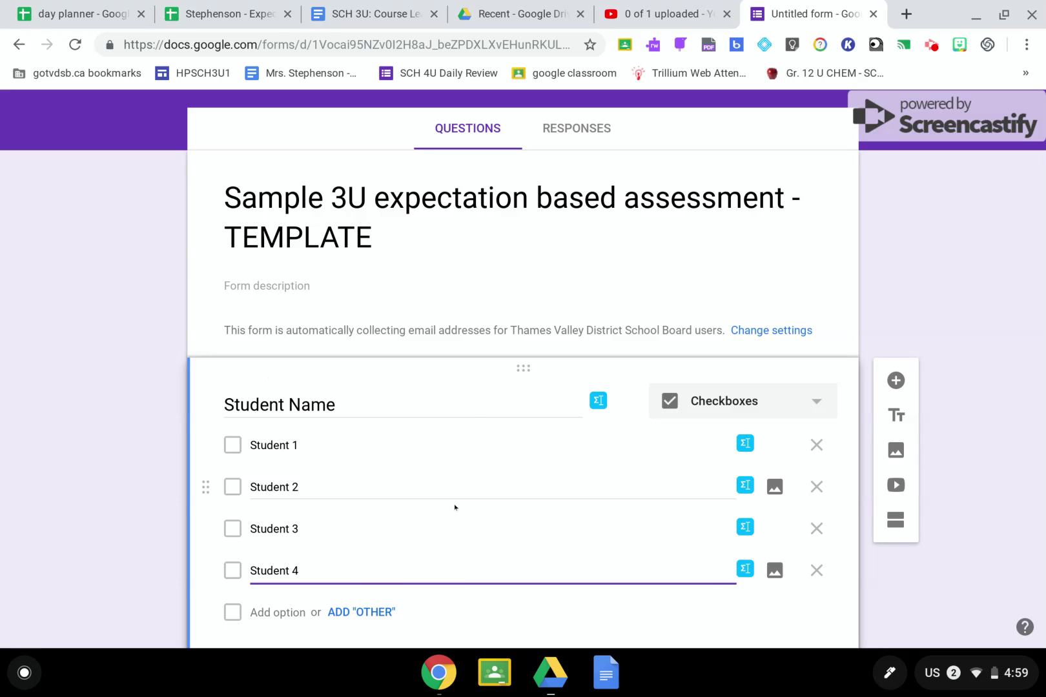
Step: Add a question titled "Assessment" below Student Name and set its type to Dropdown
{"action": "scroll", "coordinate": [453, 504], "scroll_direction": "down", "scroll_amount": 2}
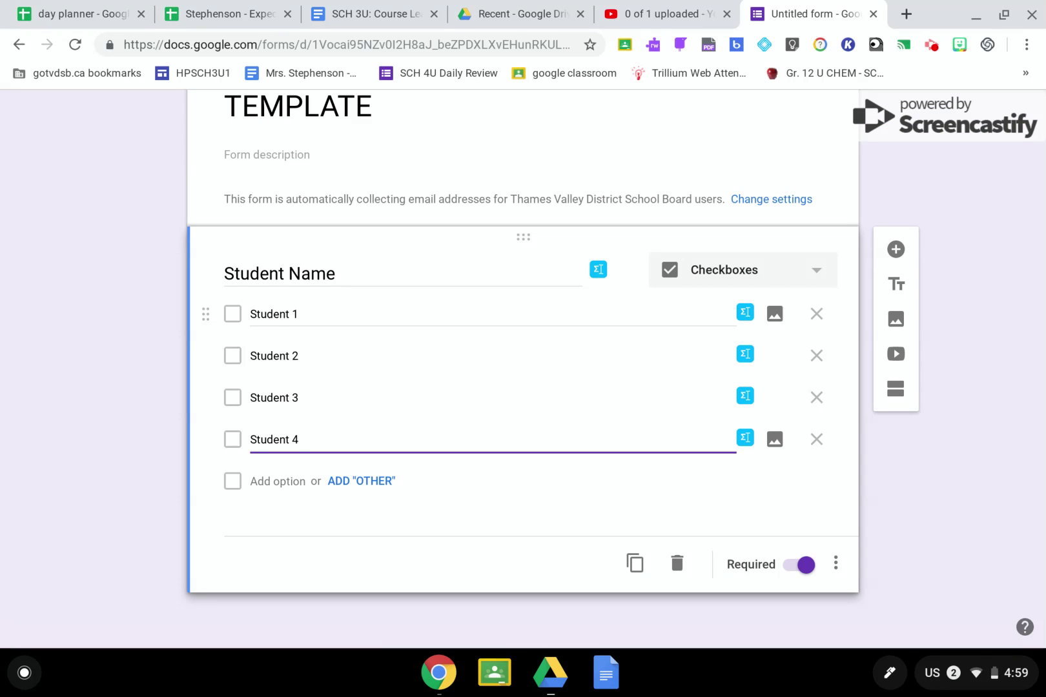
{"action": "scroll", "coordinate": [523, 355], "scroll_direction": "up", "scroll_amount": 1}
{"action": "left_click", "coordinate": [896, 257]}
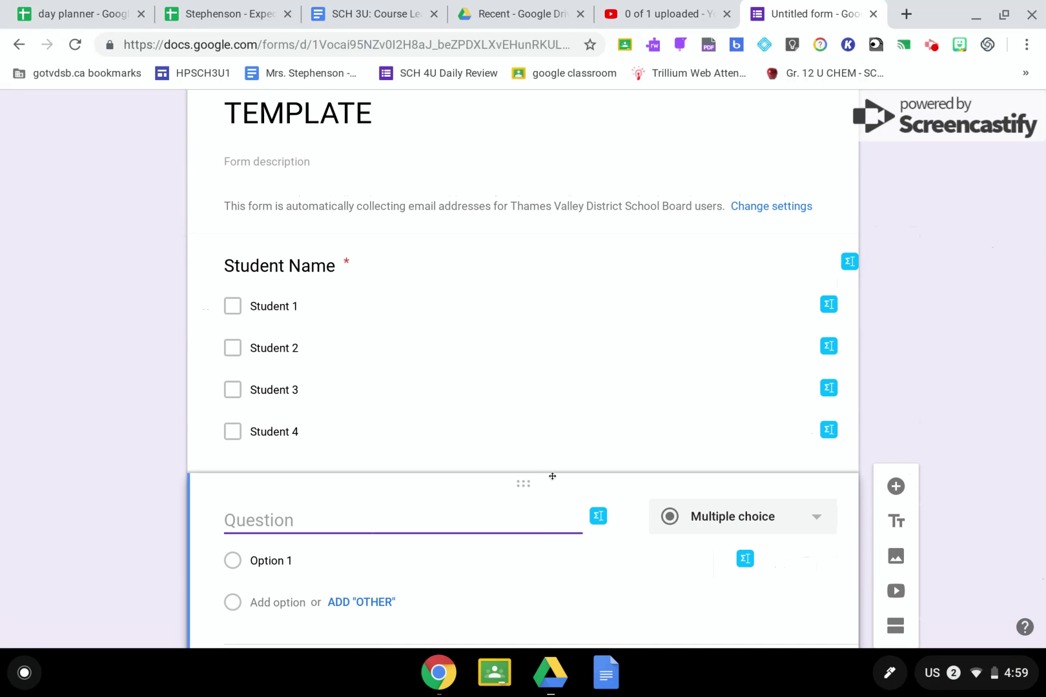
{"action": "type", "text": "Assessment"}
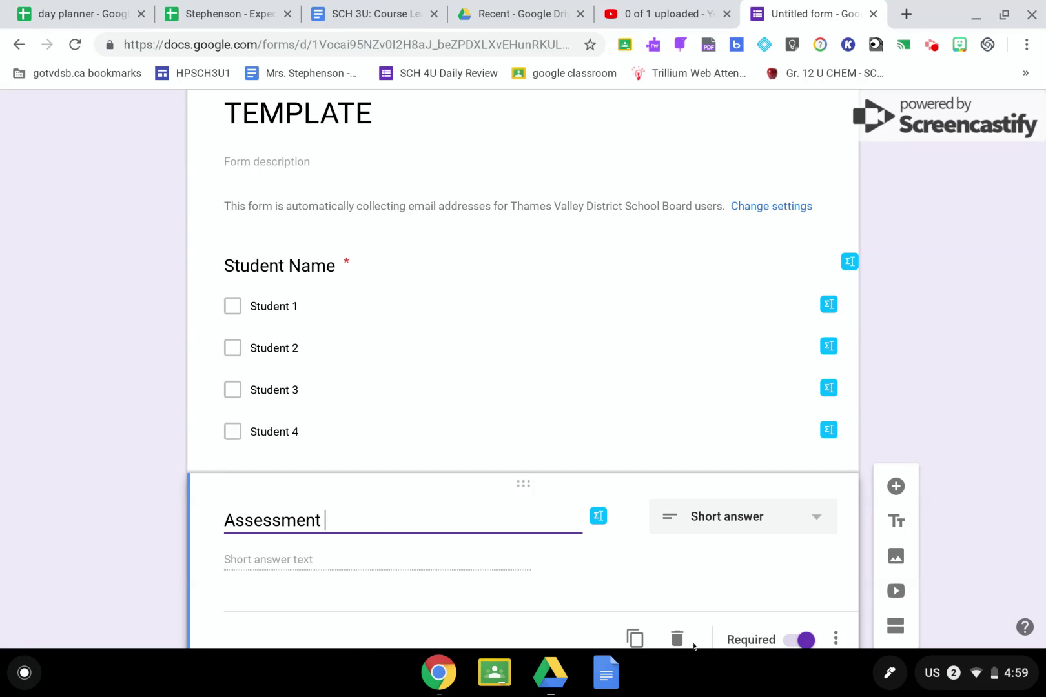
{"action": "left_click", "coordinate": [812, 517]}
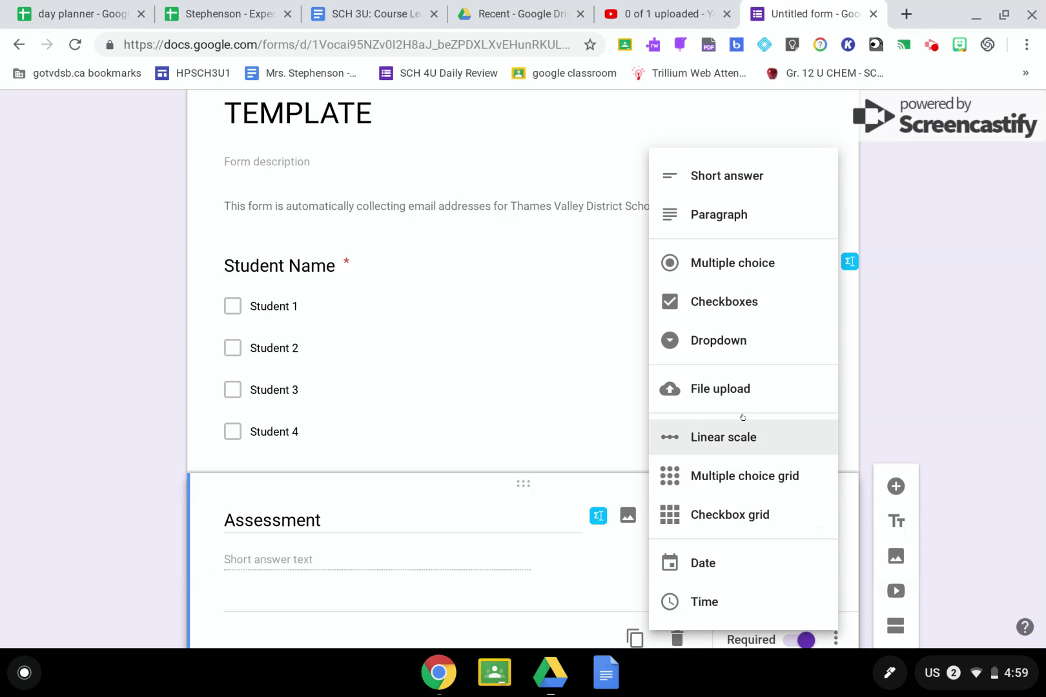
{"action": "left_click", "coordinate": [713, 345]}
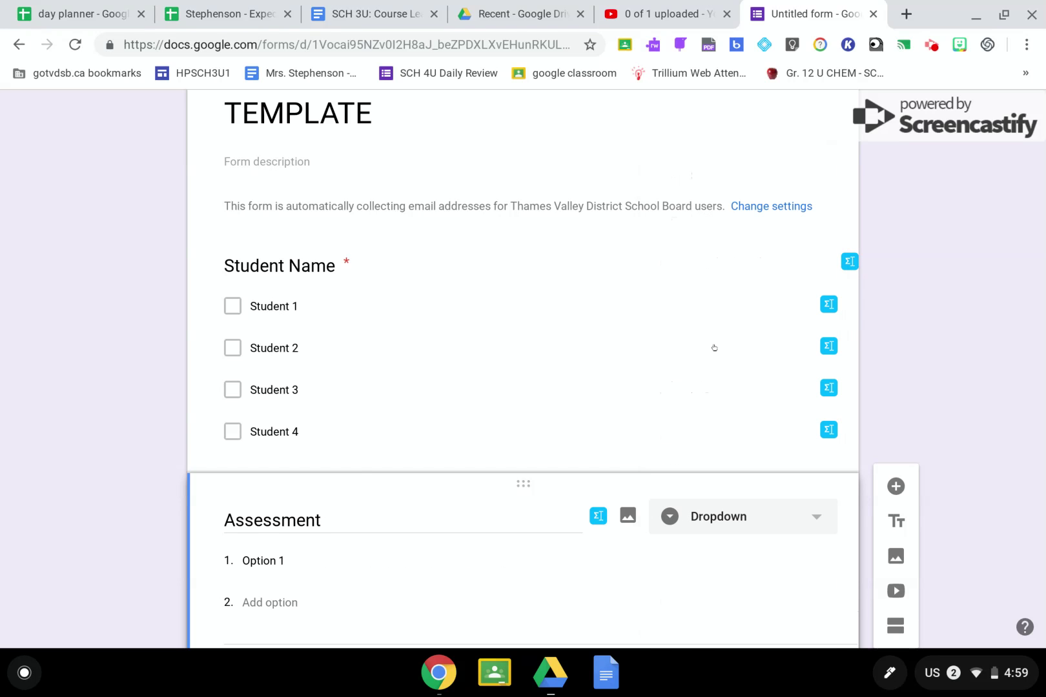
Step: Enter "Quiz" and "Process / teacher observation" as the first two options of the Assessment question
{"action": "scroll", "coordinate": [339, 490], "scroll_direction": "down", "scroll_amount": 2}
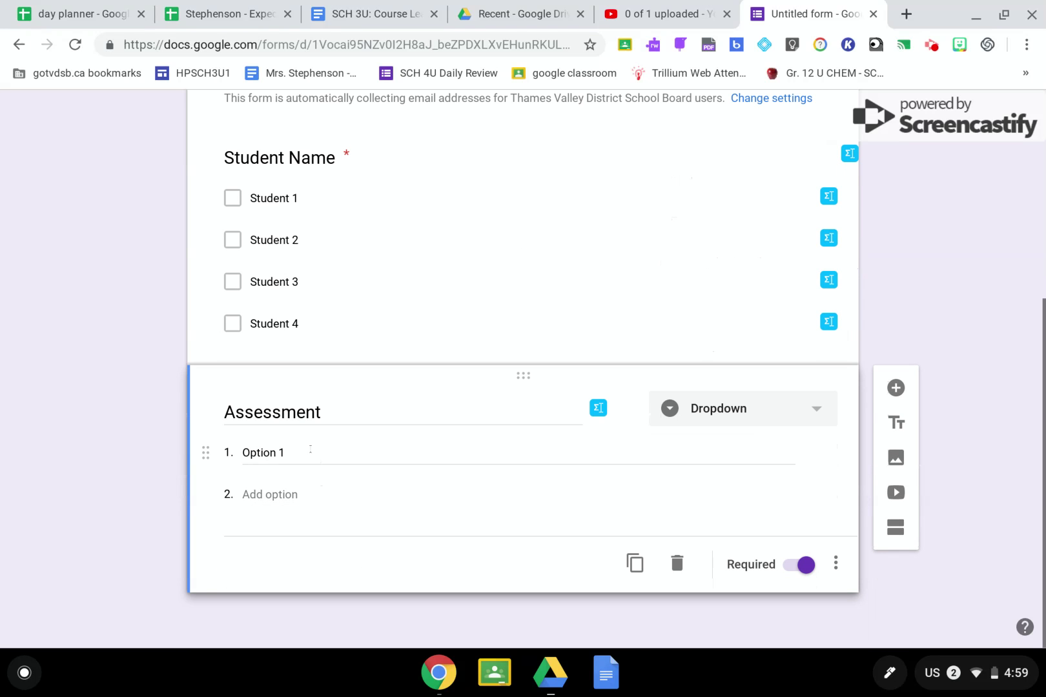
{"action": "left_click", "coordinate": [308, 449]}
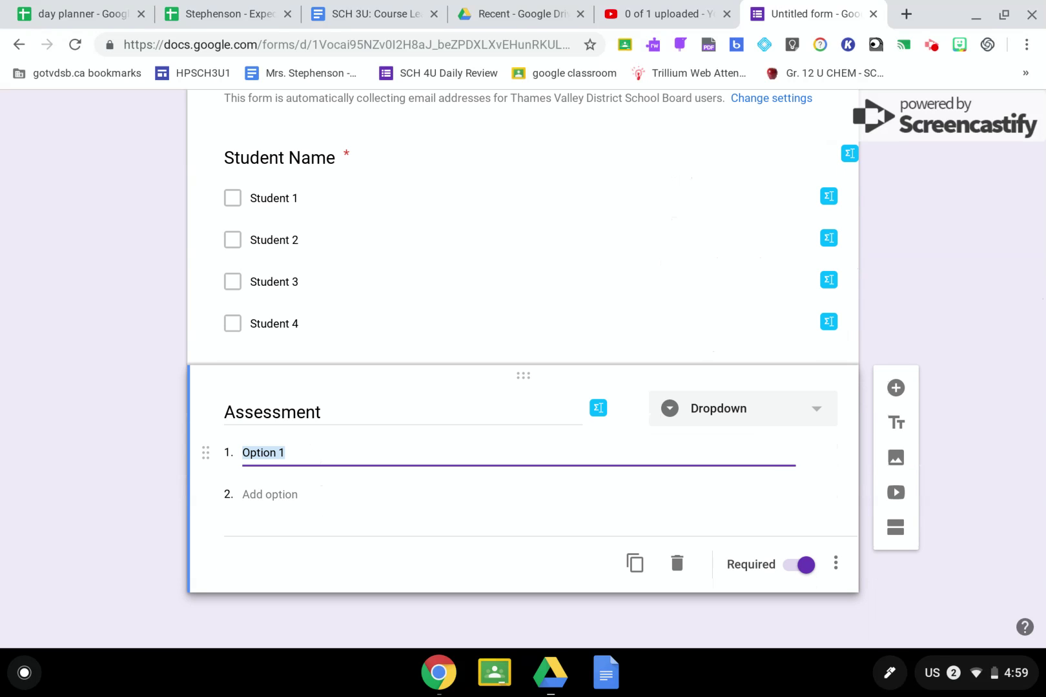
{"action": "type", "text": "Quiz"}
{"action": "left_click", "coordinate": [263, 495]}
{"action": "type", "text": "Process"}
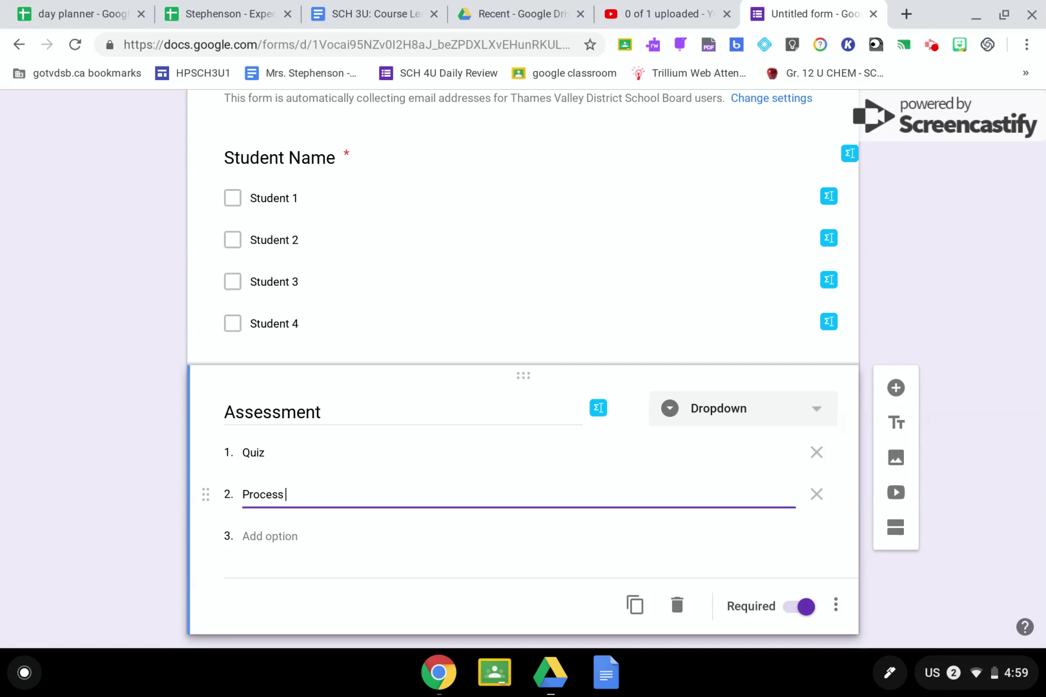
{"action": "type", "text": " Test"}
{"action": "key", "text": "BackSpace"}
{"action": "key", "text": "BackSpace"}
{"action": "key", "text": "BackSpace"}
{"action": "type", "text": "/ teacher"}
{"action": "type", "text": " bobsen"}
{"action": "key", "text": "BackSpace"}
{"action": "key", "text": "BackSpace"}
{"action": "key", "text": "BackSpace"}
{"action": "key", "text": "BackSpace"}
{"action": "key", "text": "BackSpace"}
{"action": "key", "text": "BackSpace"}
{"action": "type", "text": "observation"}
Step: Add the options "lab report", "Conference", "Unit Test" and "Half life assignment" to the Assessment question
{"action": "key", "text": "Return"}
{"action": "type", "text": "lab e"}
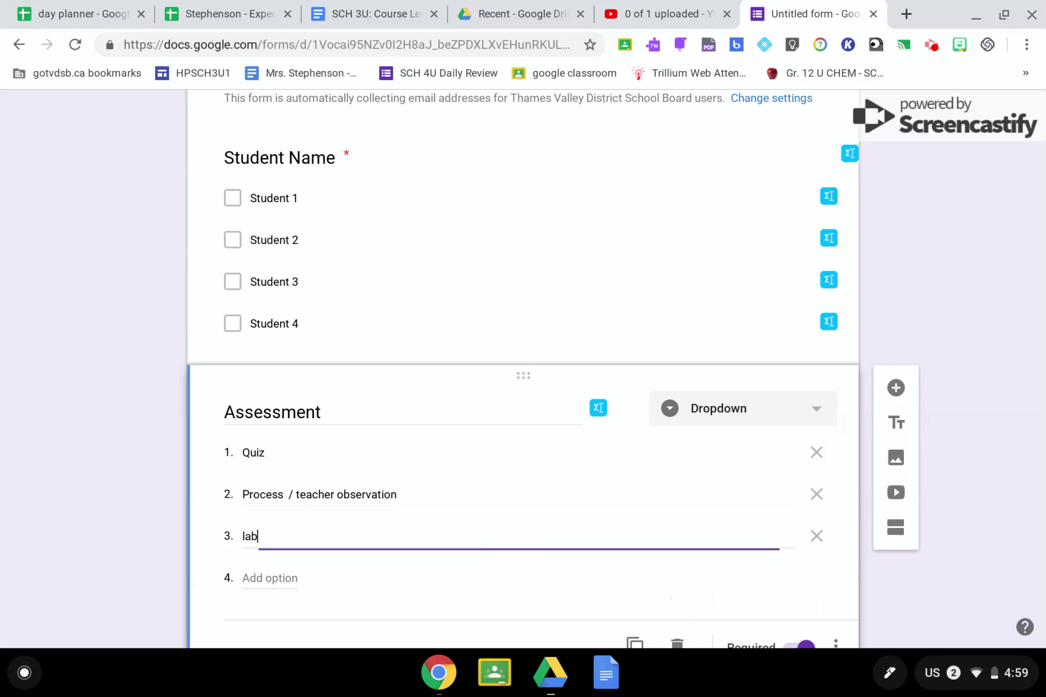
{"action": "key", "text": "BackSpace"}
{"action": "type", "text": "report"}
{"action": "key", "text": "Return"}
{"action": "type", "text": "Conference"}
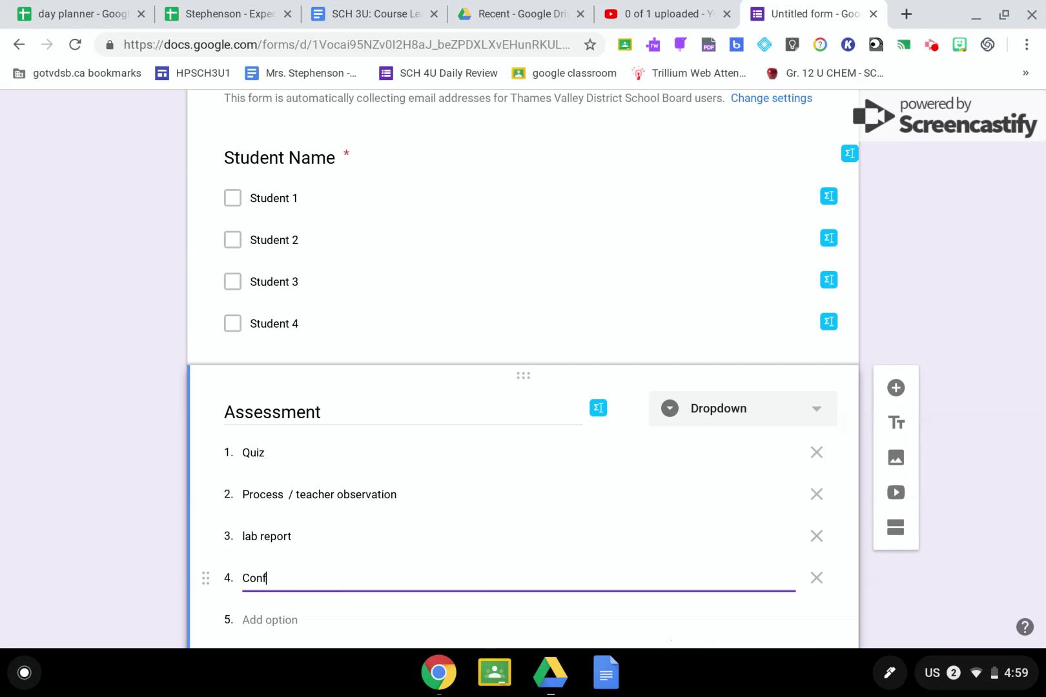
{"action": "left_click", "coordinate": [276, 619]}
{"action": "type", "text": "Unit Test"}
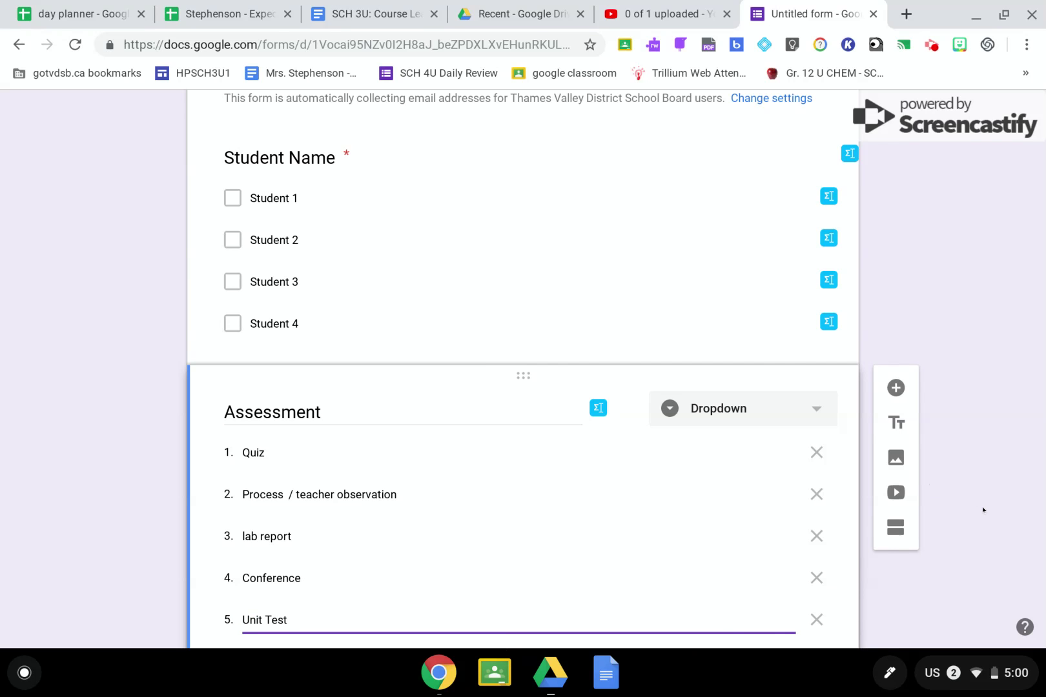
{"action": "scroll", "coordinate": [982, 506], "scroll_direction": "down", "scroll_amount": 2}
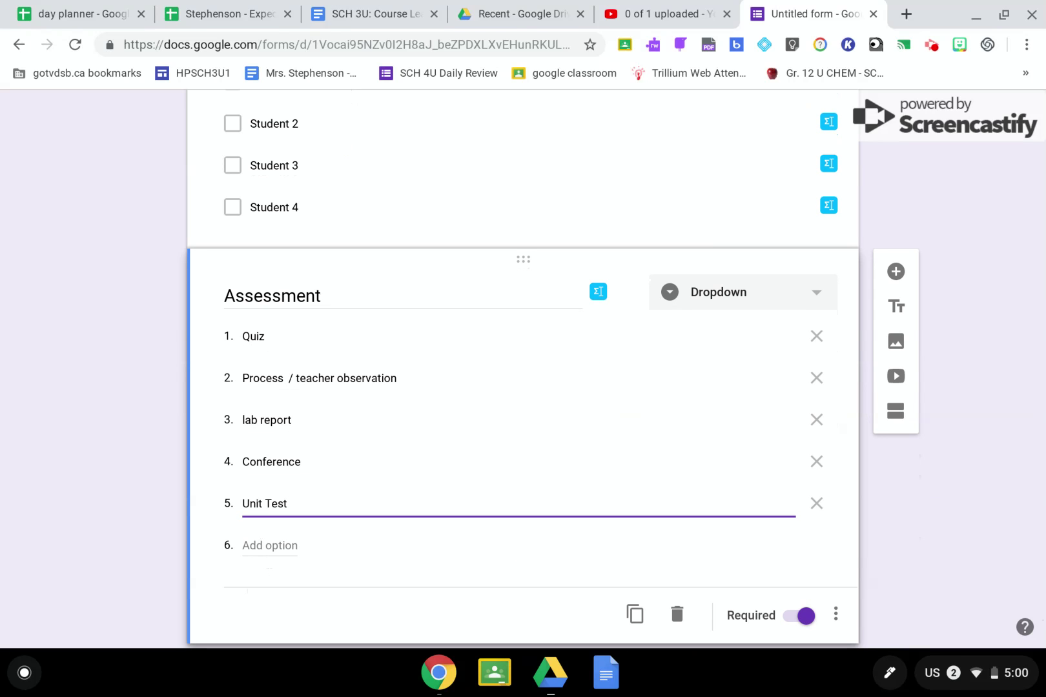
{"action": "left_click", "coordinate": [270, 545]}
{"action": "type", "text": "H"}
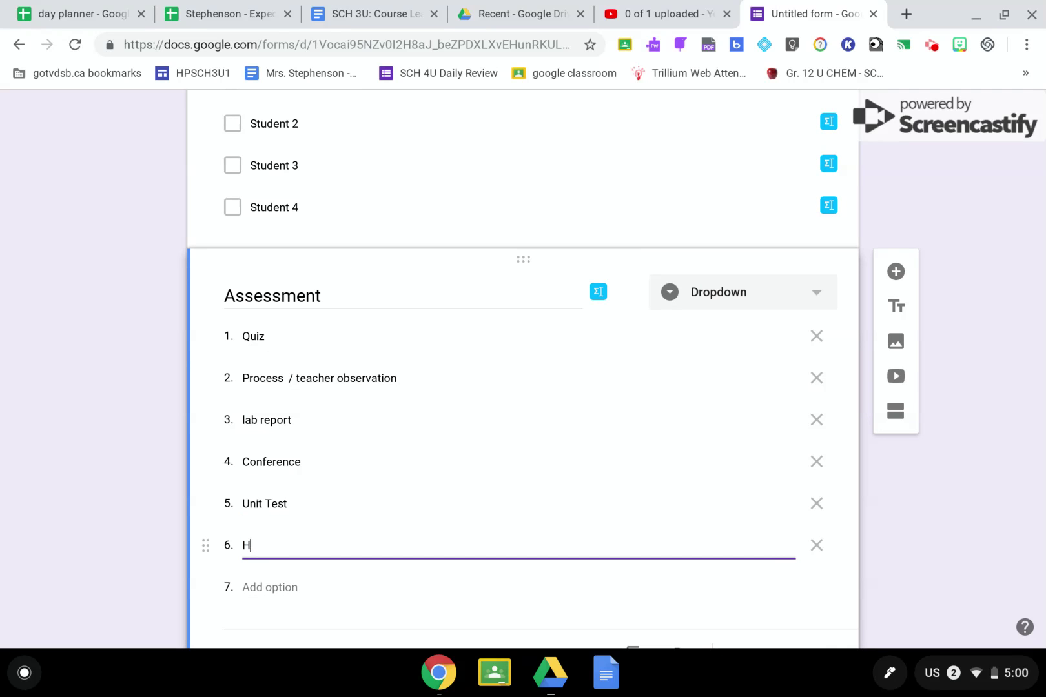
{"action": "type", "text": "alf life assignment"}
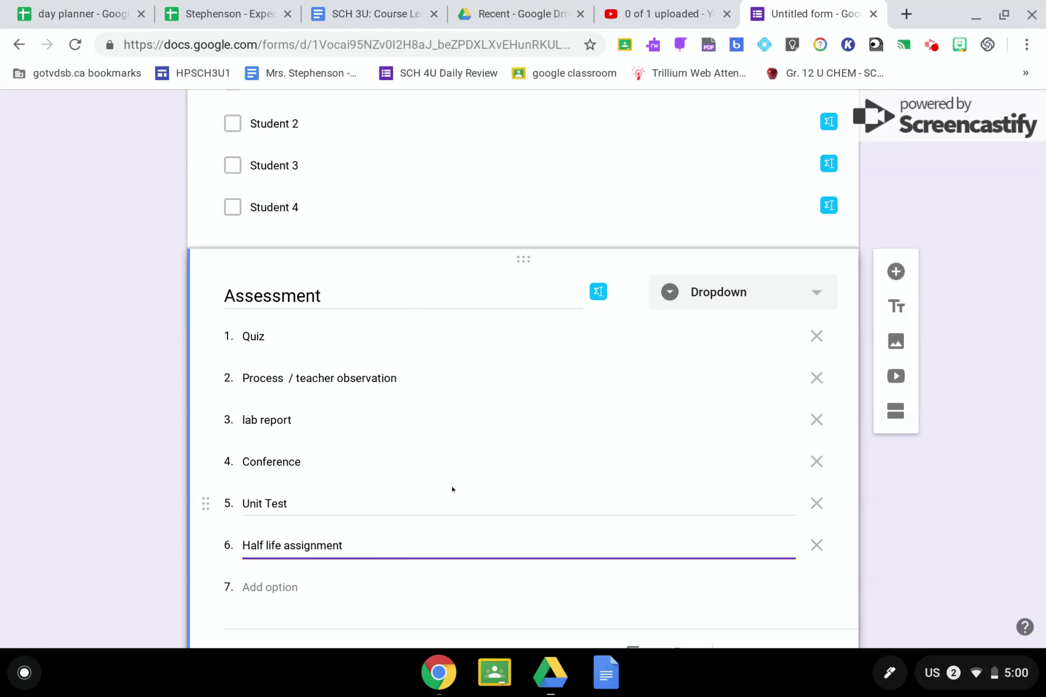
Step: Add a title block below Assessment named "Unit A - Investigation", checking the unit name in the SCH 3U Course Learning Goals document
{"action": "scroll", "coordinate": [452, 489], "scroll_direction": "down", "scroll_amount": 2}
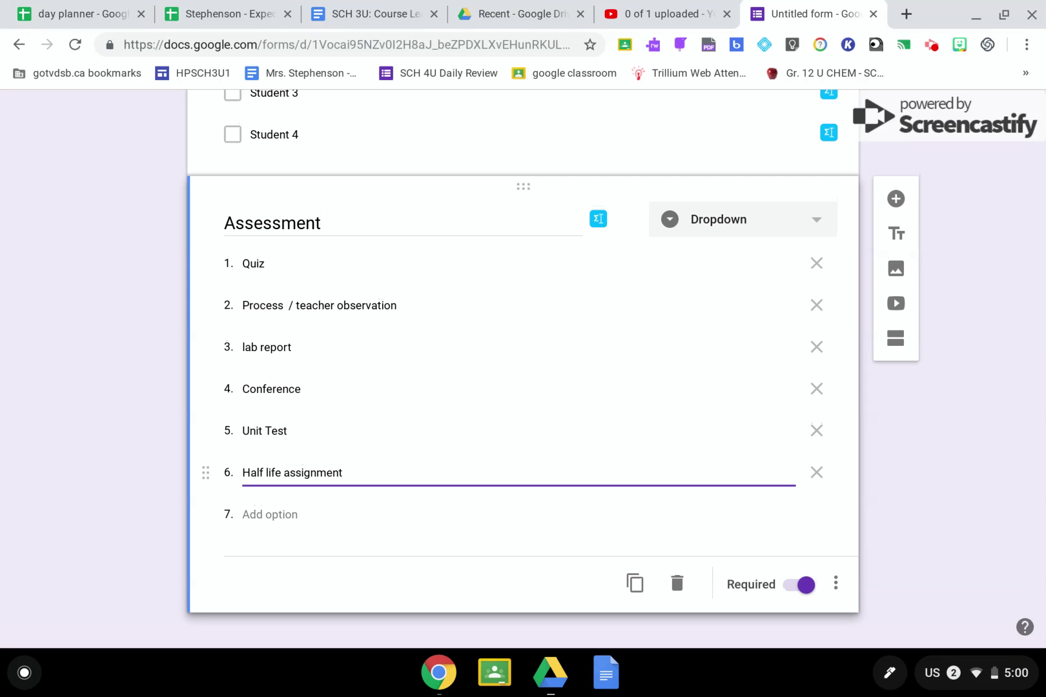
{"action": "left_click", "coordinate": [889, 233]}
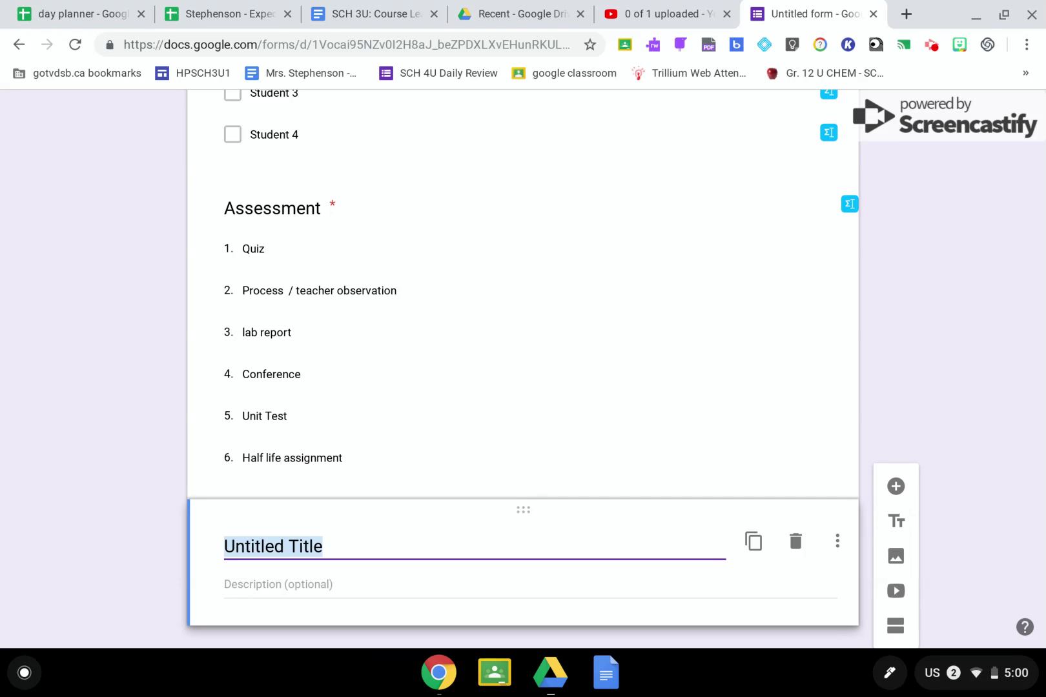
{"action": "type", "text": "Unit A :"}
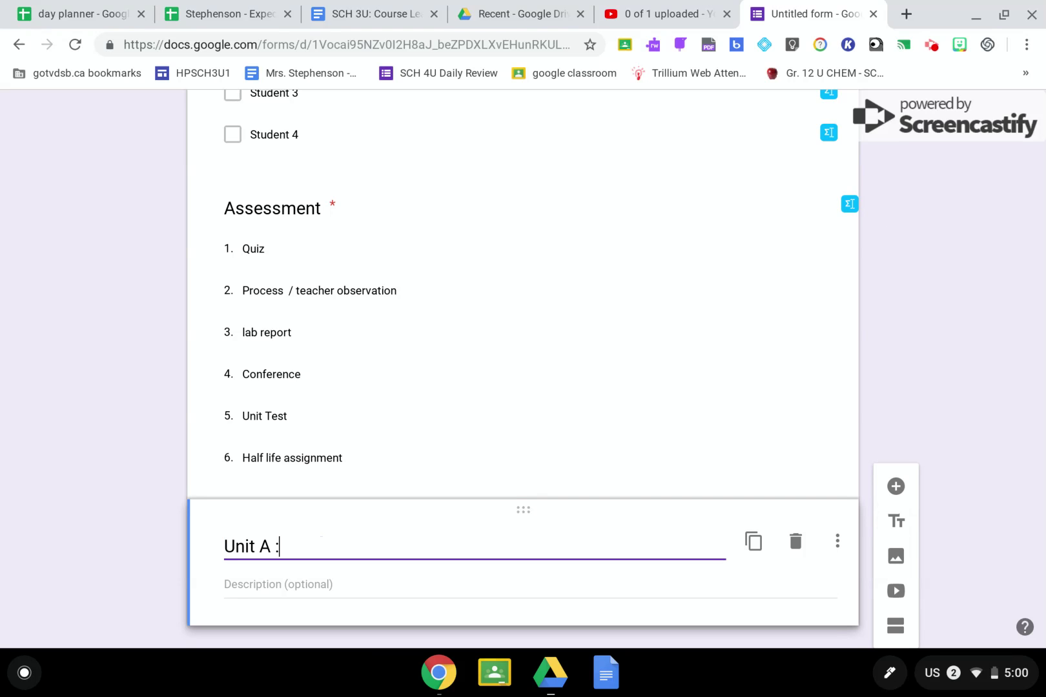
{"action": "key", "text": "BackSpace"}
{"action": "type", "text": "-"}
{"action": "left_click", "coordinate": [347, 13]}
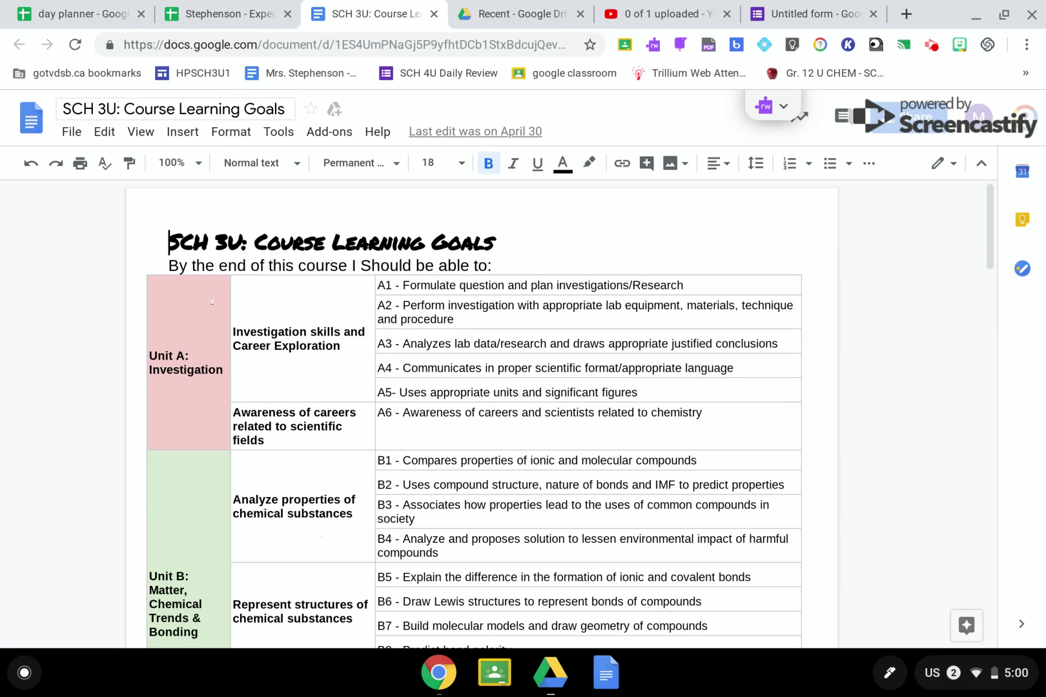
{"action": "left_click", "coordinate": [811, 9]}
{"action": "type", "text": "Invest"}
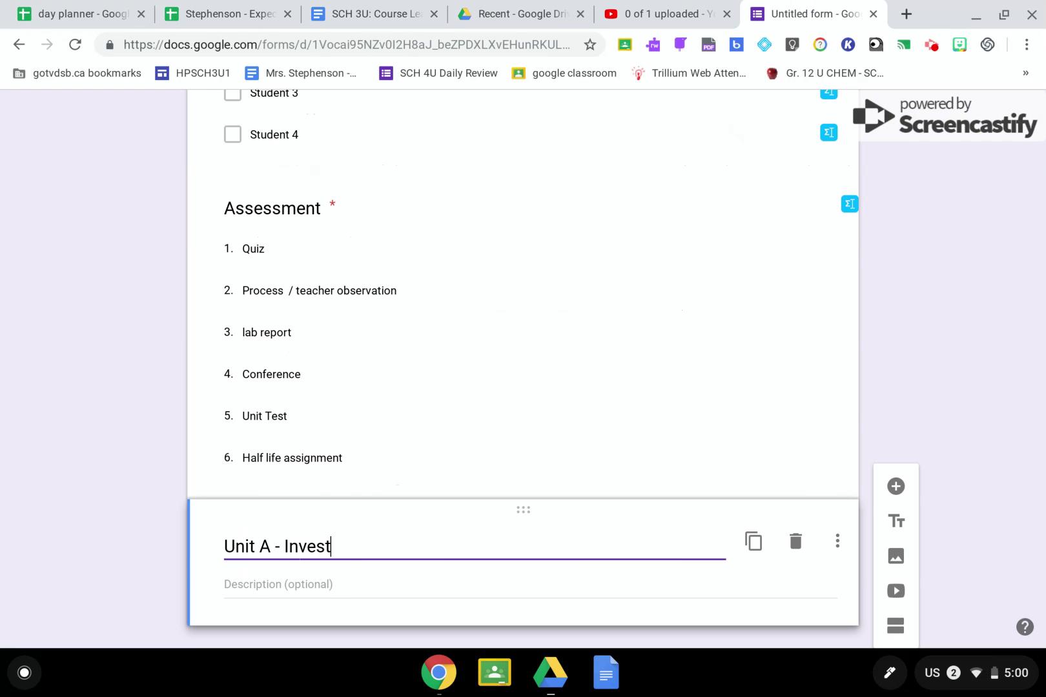
{"action": "type", "text": "igatop"}
{"action": "key", "text": "BackSpace"}
{"action": "key", "text": "BackSpace"}
{"action": "type", "text": "o"}
{"action": "type", "text": "ion"}
{"action": "left_click", "coordinate": [1005, 332]}
Step: Add a question below the Unit A - Investigation title block and set its type to Multiple choice grid
{"action": "scroll", "coordinate": [1006, 332], "scroll_direction": "down", "scroll_amount": 1}
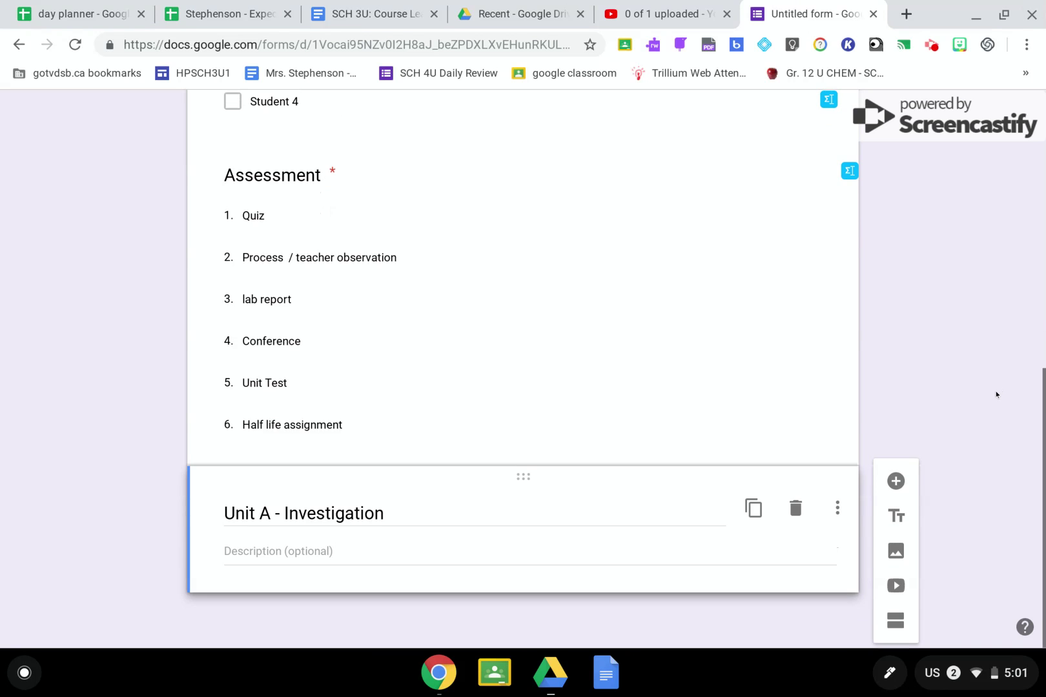
{"action": "left_click", "coordinate": [894, 486]}
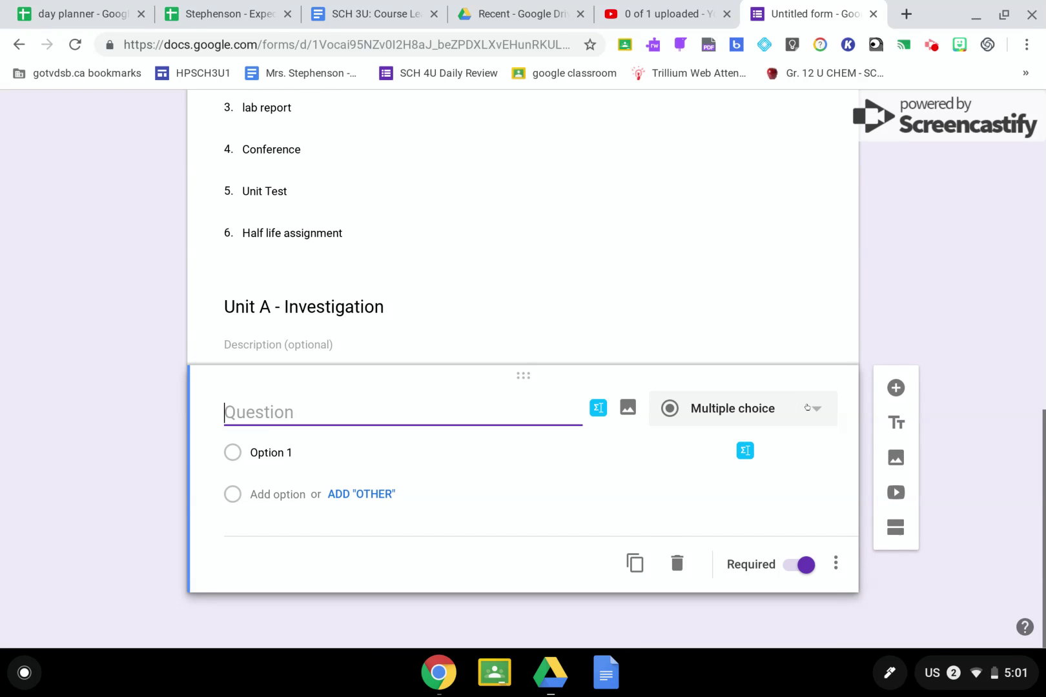
{"action": "left_click", "coordinate": [808, 407]}
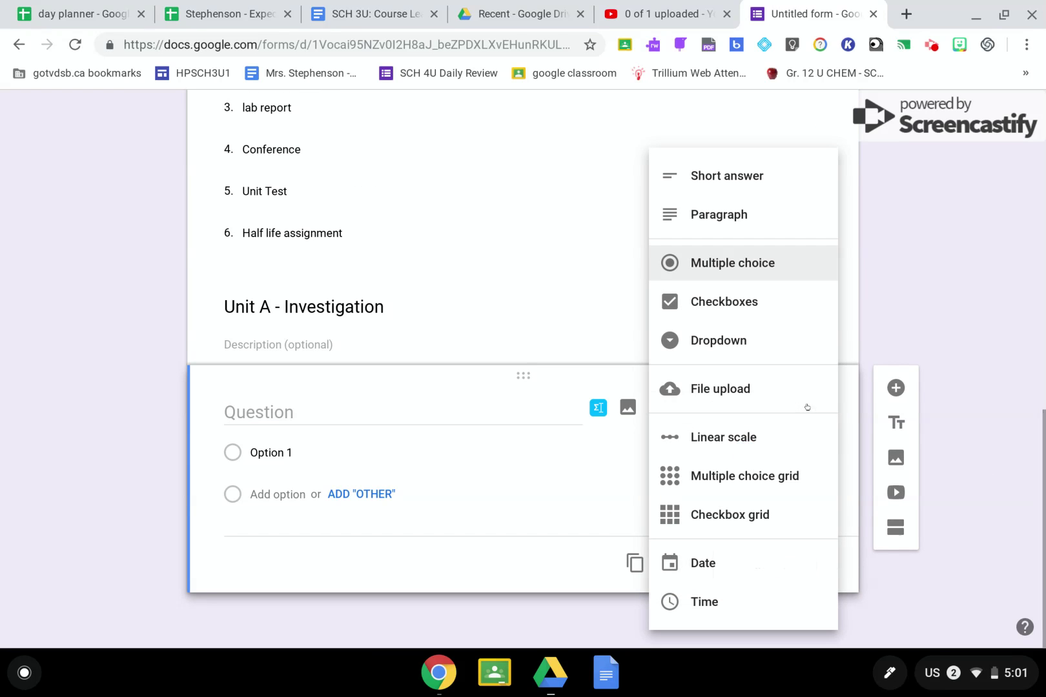
{"action": "left_click", "coordinate": [715, 478]}
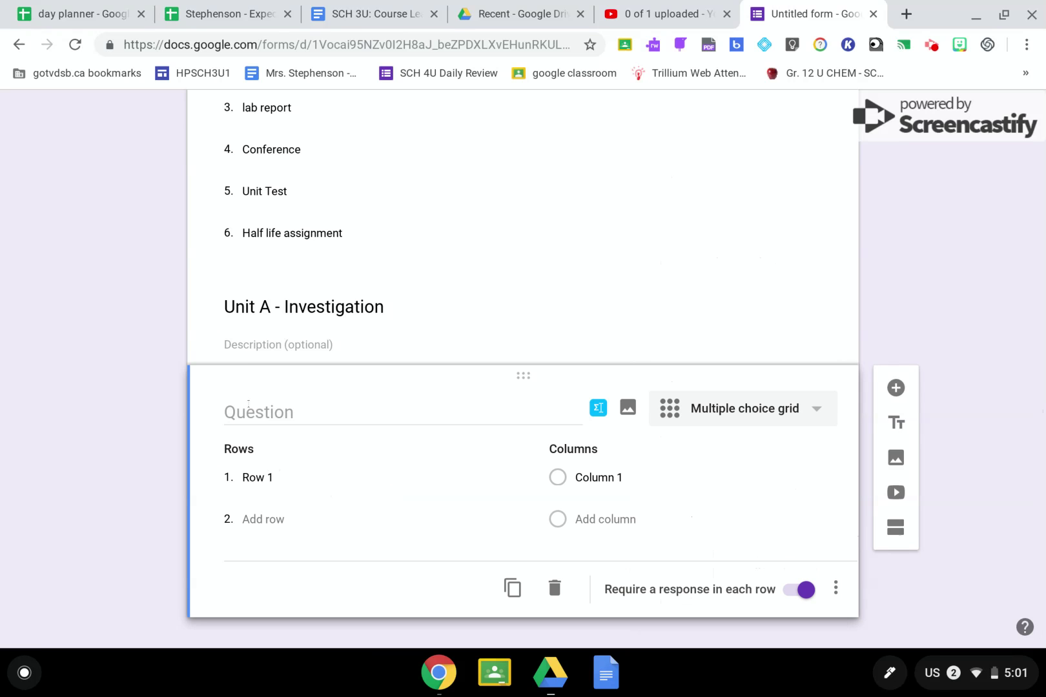
Step: Title the grid question "Investigation skills and Career Exploration", copying the heading from the SCH 3U Course Learning Goals document
{"action": "left_click", "coordinate": [249, 403]}
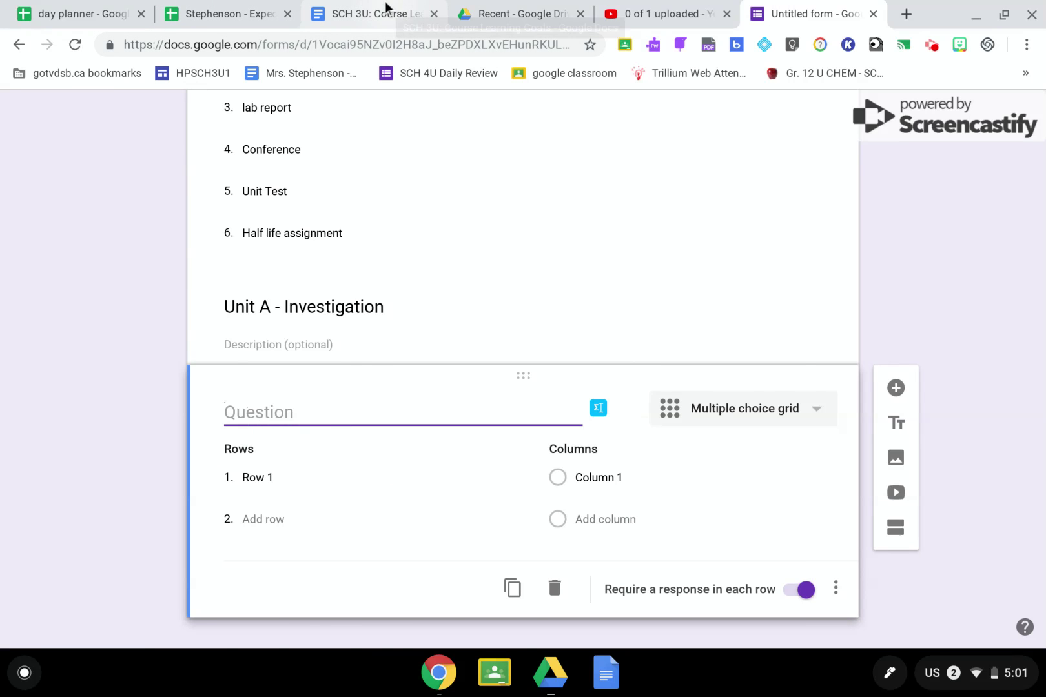
{"action": "left_click", "coordinate": [387, 9]}
{"action": "left_click_drag", "start_coordinate": [346, 347], "coordinate": [230, 331]}
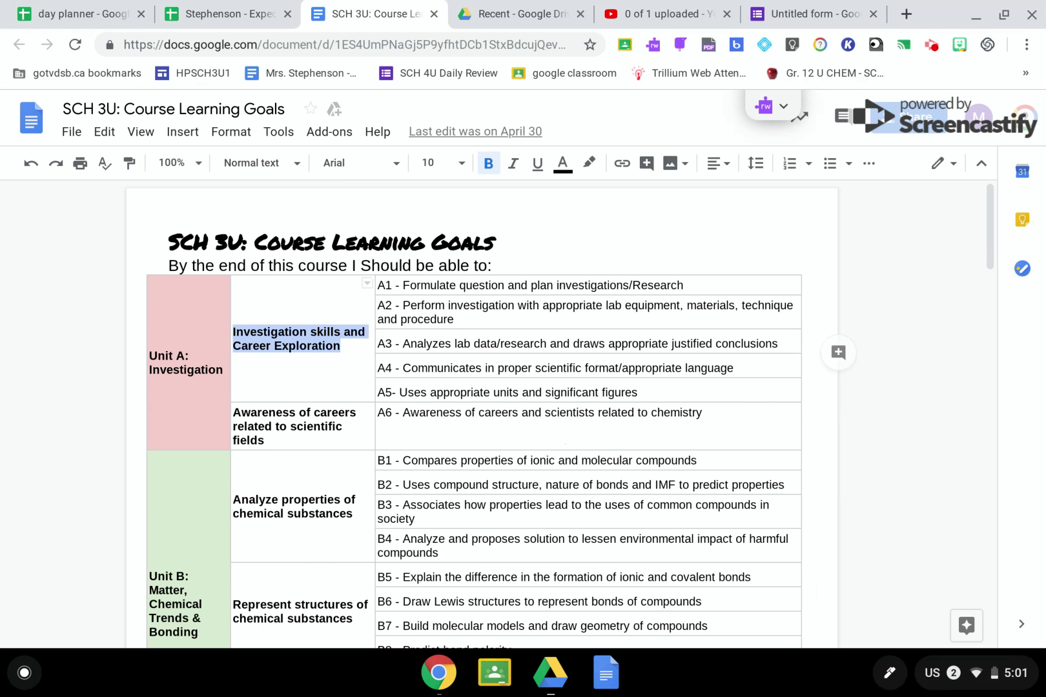
{"action": "left_click", "coordinate": [794, 13]}
{"action": "type", "text": "Investigation skills and Career Exploration"}
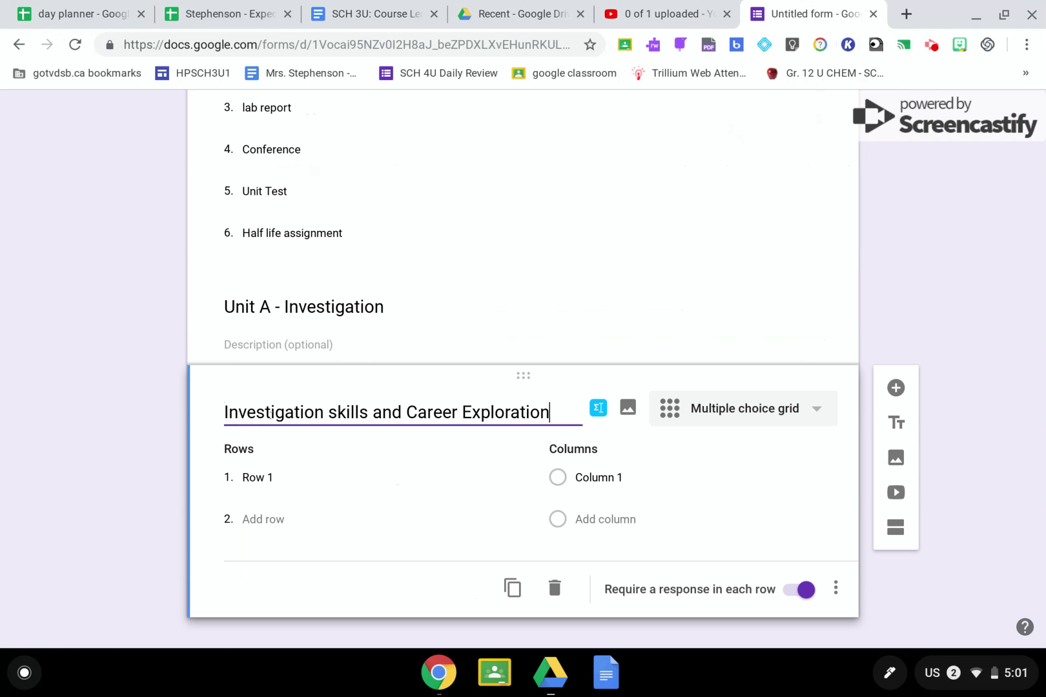
Step: Shorten the grid question's title to "Investigation skills"
{"action": "key", "text": "BackSpace"}
{"action": "key", "text": "BackSpace"}
{"action": "key", "text": "BackSpace"}
{"action": "key", "text": "BackSpace"}
{"action": "key", "text": "BackSpace"}
{"action": "key", "text": "BackSpace"}
{"action": "key", "text": "BackSpace"}
{"action": "key", "text": "BackSpace"}
{"action": "key", "text": "BackSpace"}
{"action": "key", "text": "BackSpace"}
{"action": "key", "text": "BackSpace"}
{"action": "key", "text": "BackSpace"}
{"action": "key", "text": "BackSpace"}
{"action": "key", "text": "BackSpace"}
{"action": "key", "text": "BackSpace"}
{"action": "key", "text": "BackSpace"}
{"action": "key", "text": "BackSpace"}
{"action": "key", "text": "BackSpace"}
{"action": "key", "text": "BackSpace"}
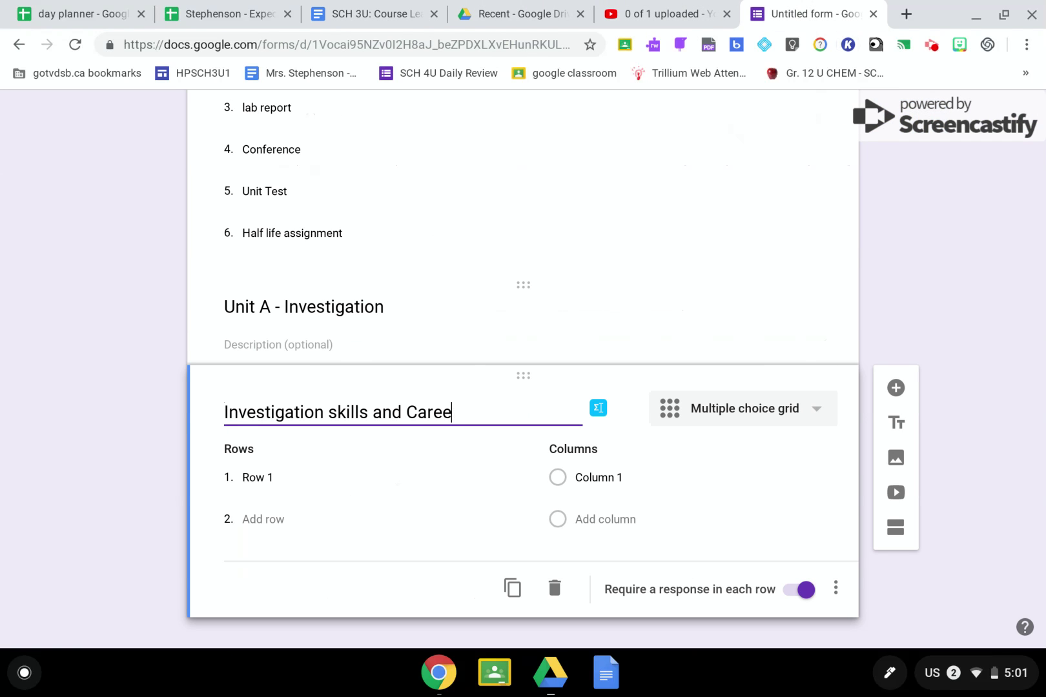
{"action": "key", "text": "BackSpace"}
{"action": "key", "text": "BackSpace"}
{"action": "key", "text": "BackSpace"}
{"action": "key", "text": "BackSpace"}
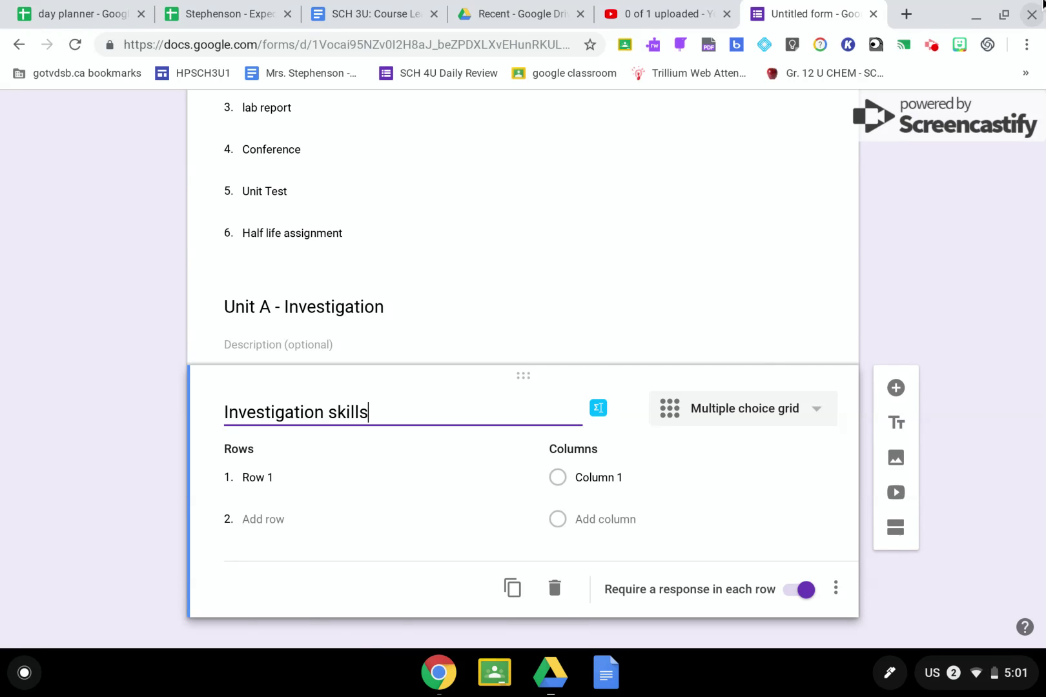
{"action": "left_click", "coordinate": [932, 45]}
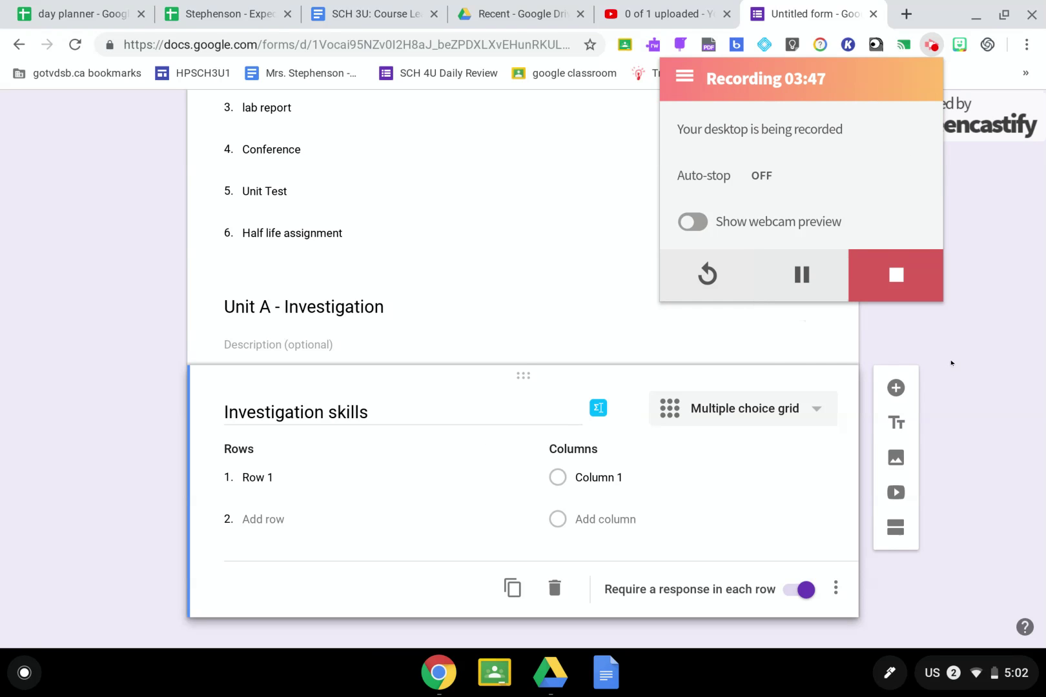
{"action": "left_click", "coordinate": [978, 345]}
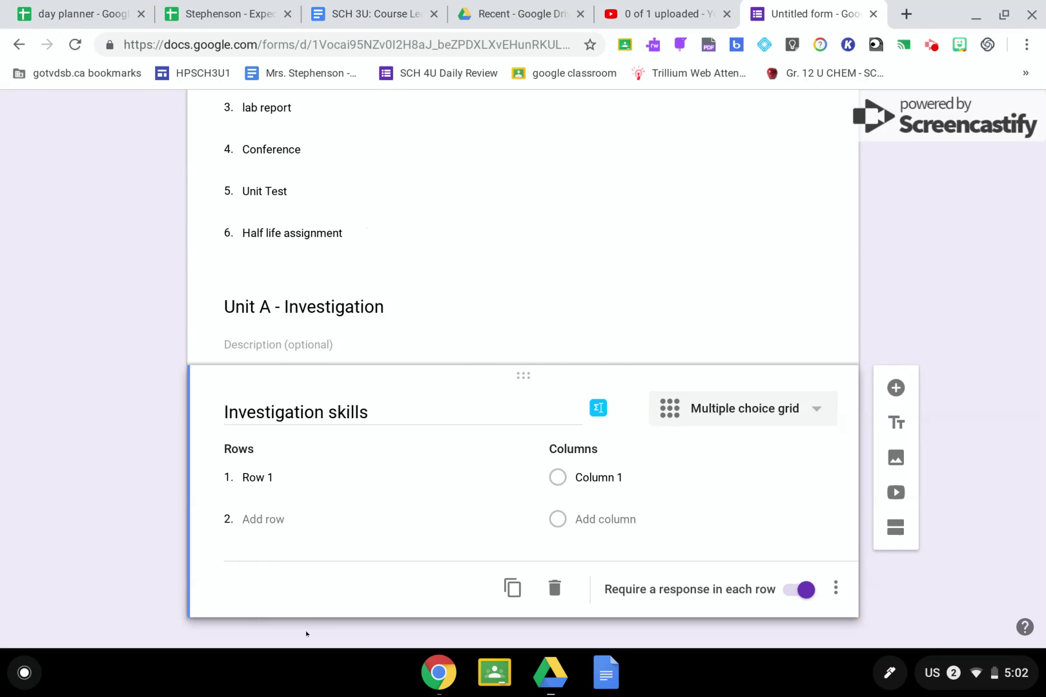
Step: Copy learning goals A1 to A5 from the Course Learning Goals document into the grid's rows and remove the placeholder Row 1
{"action": "left_click", "coordinate": [386, 10]}
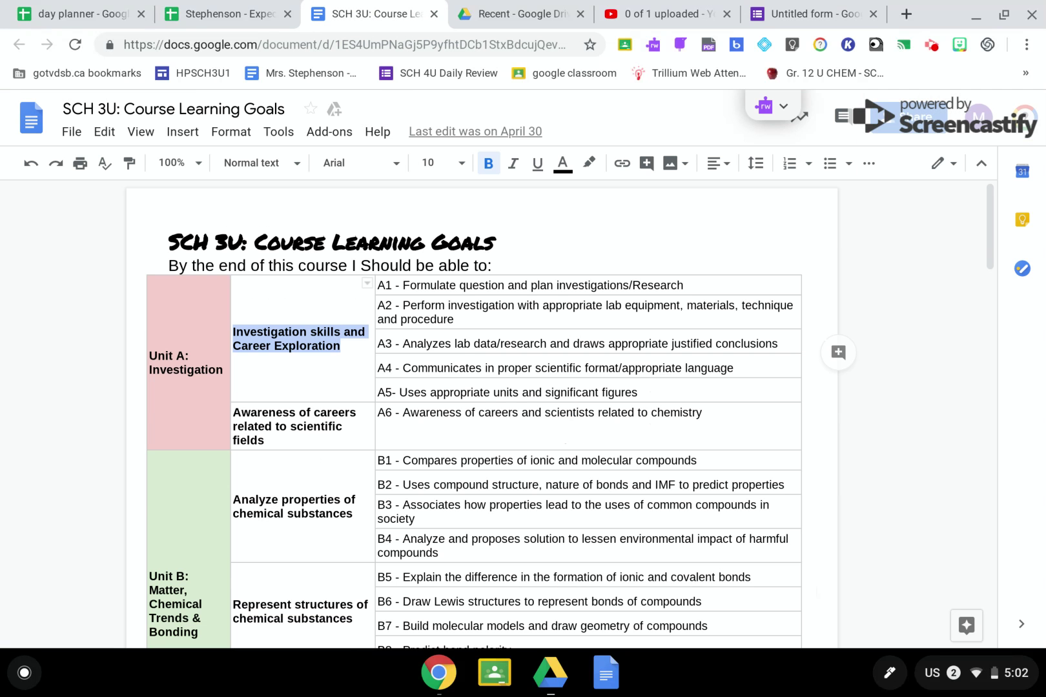
{"action": "left_click_drag", "start_coordinate": [636, 386], "coordinate": [379, 284]}
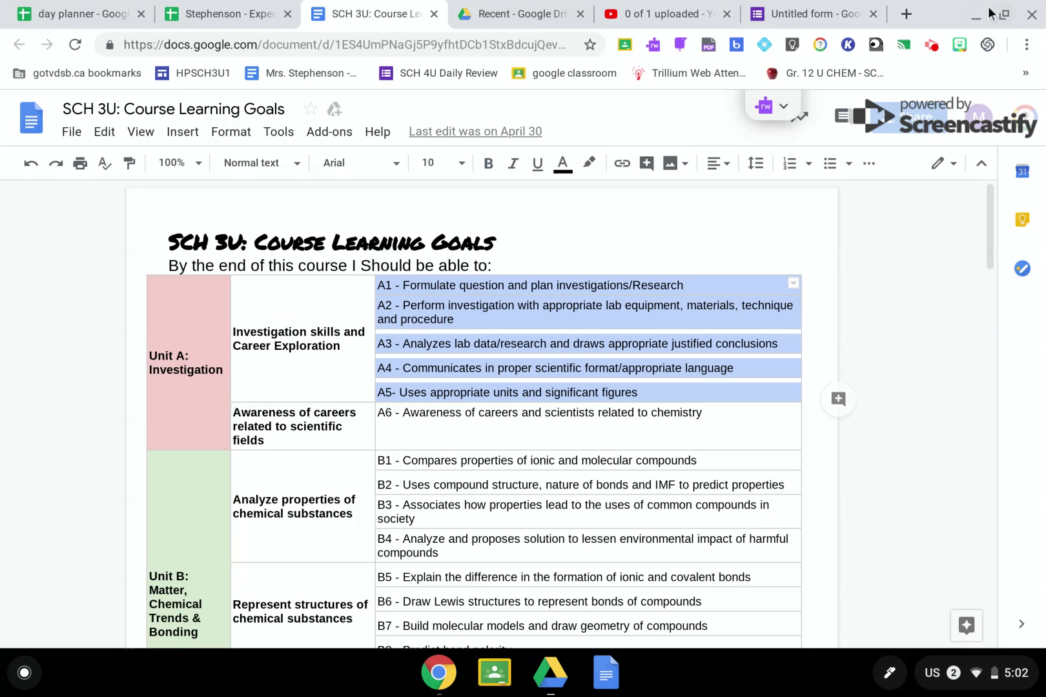
{"action": "left_click", "coordinate": [815, 15]}
{"action": "left_click", "coordinate": [254, 477]}
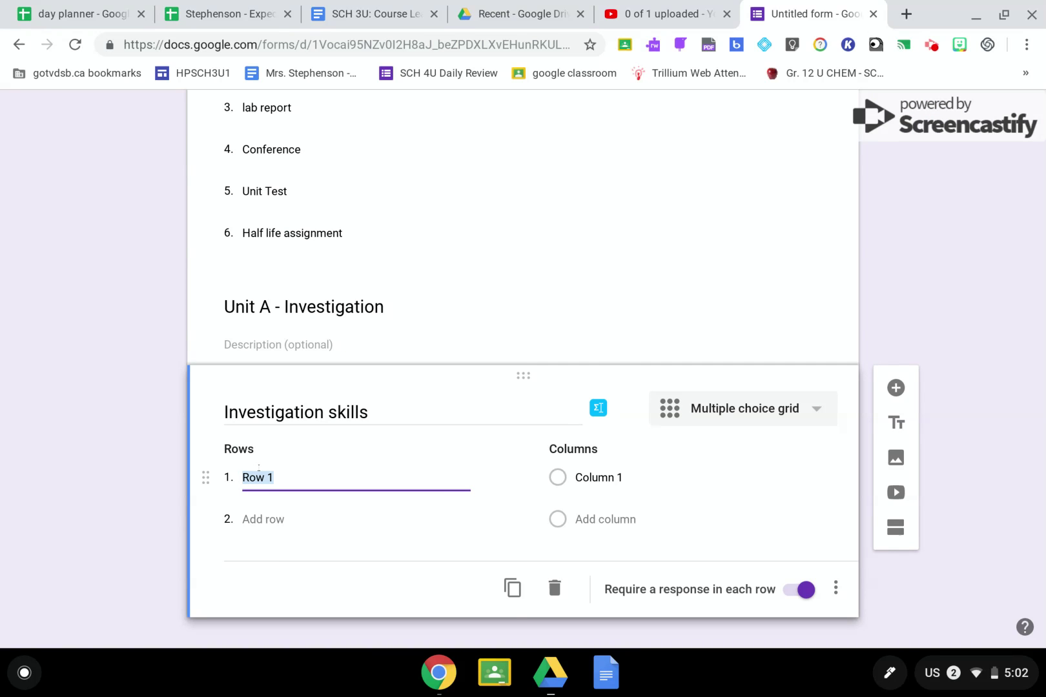
{"action": "key", "text": "ctrl+v"}
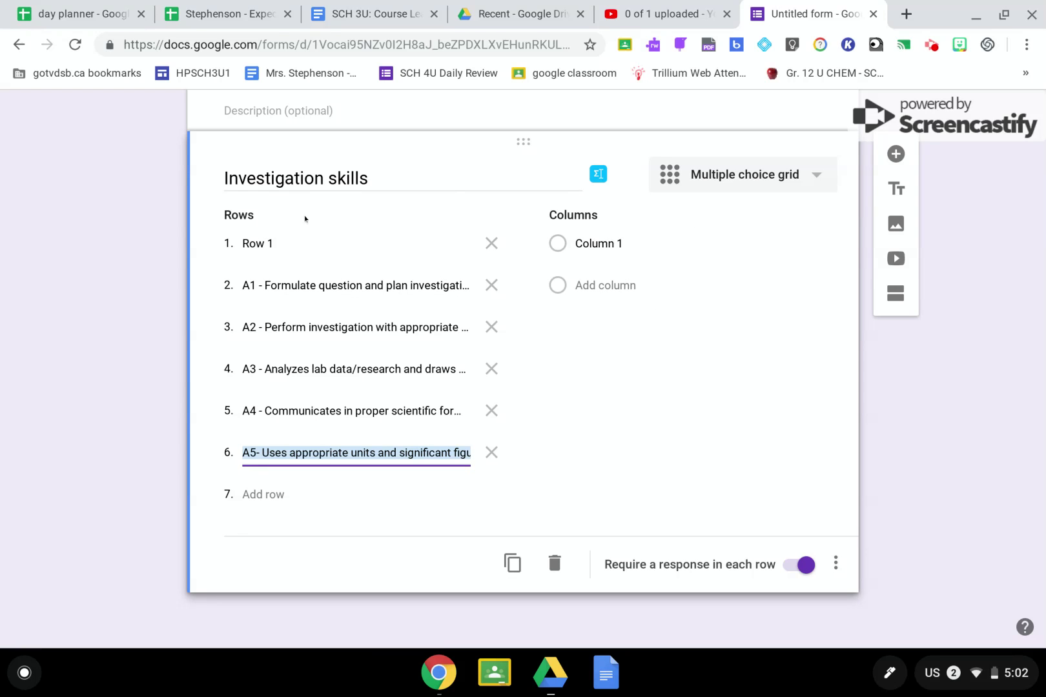
{"action": "left_click", "coordinate": [488, 245]}
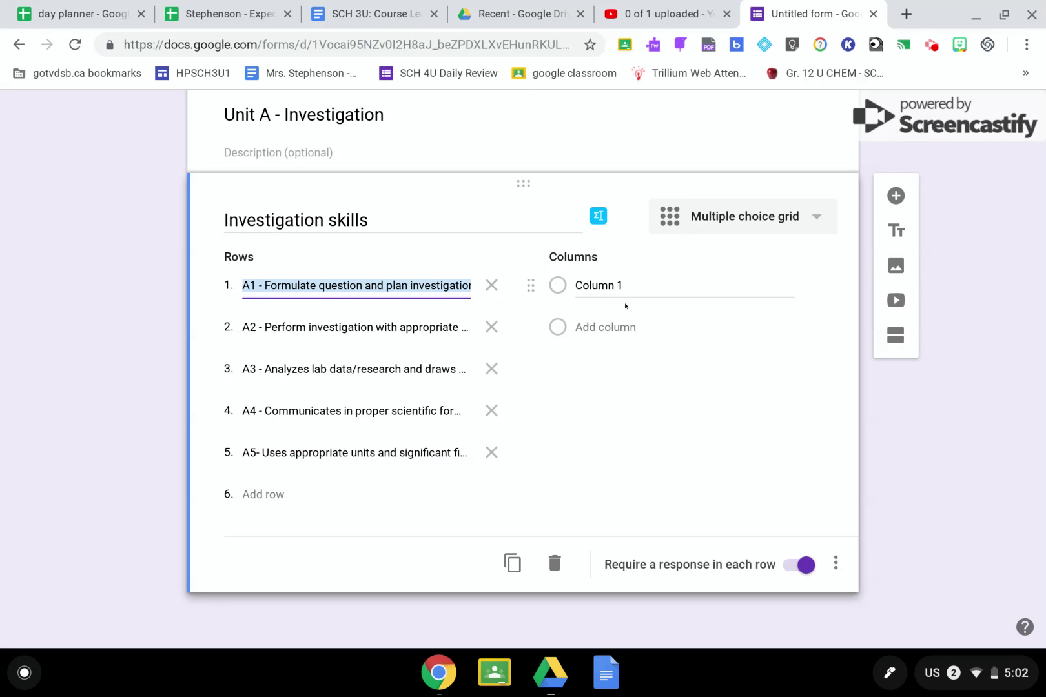
Step: Enter 5, 4.5 and 4 as the first three columns of the Investigation skills grid and add a fourth column
{"action": "left_click", "coordinate": [589, 284]}
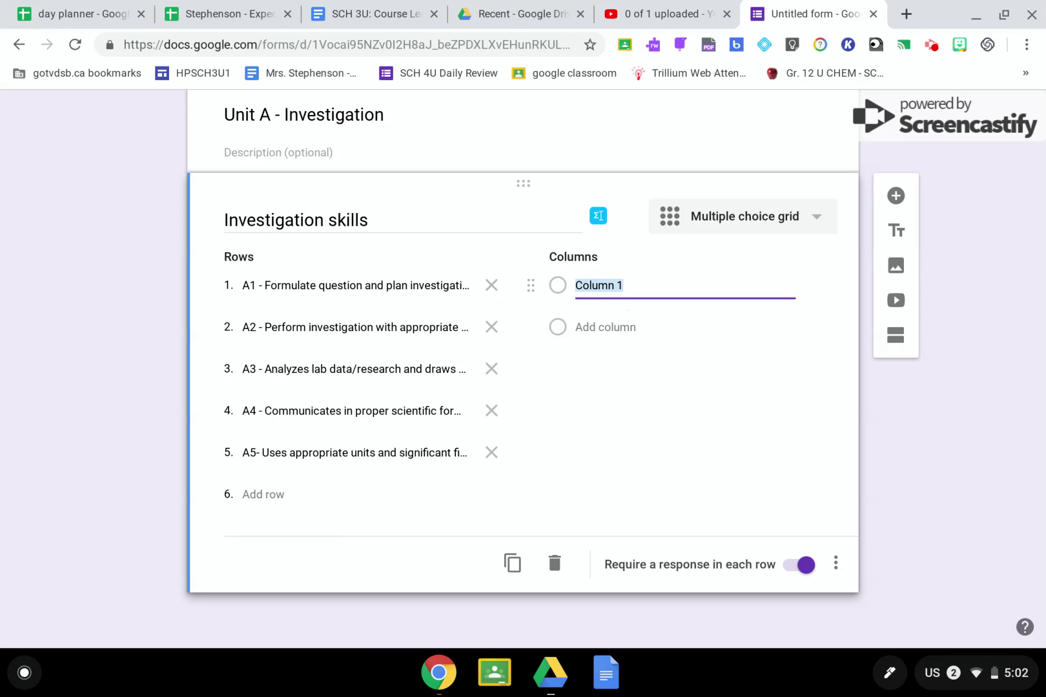
{"action": "type", "text": "5"}
{"action": "key", "text": "Return"}
{"action": "type", "text": "4.5"}
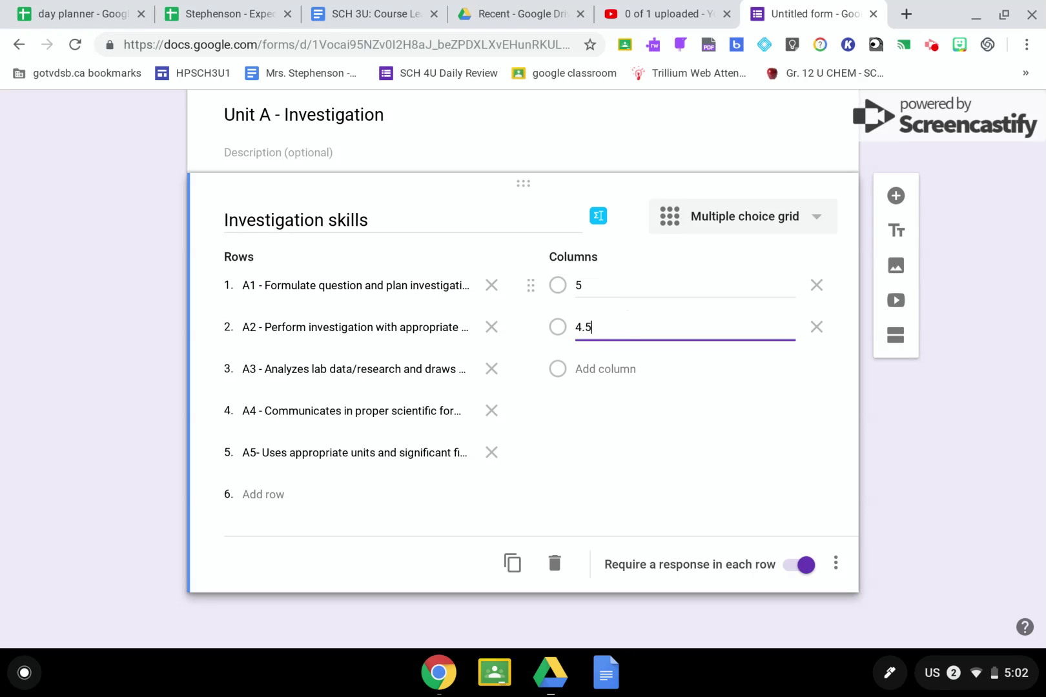
{"action": "key", "text": "Return"}
{"action": "type", "text": "4"}
{"action": "key", "text": "Return"}
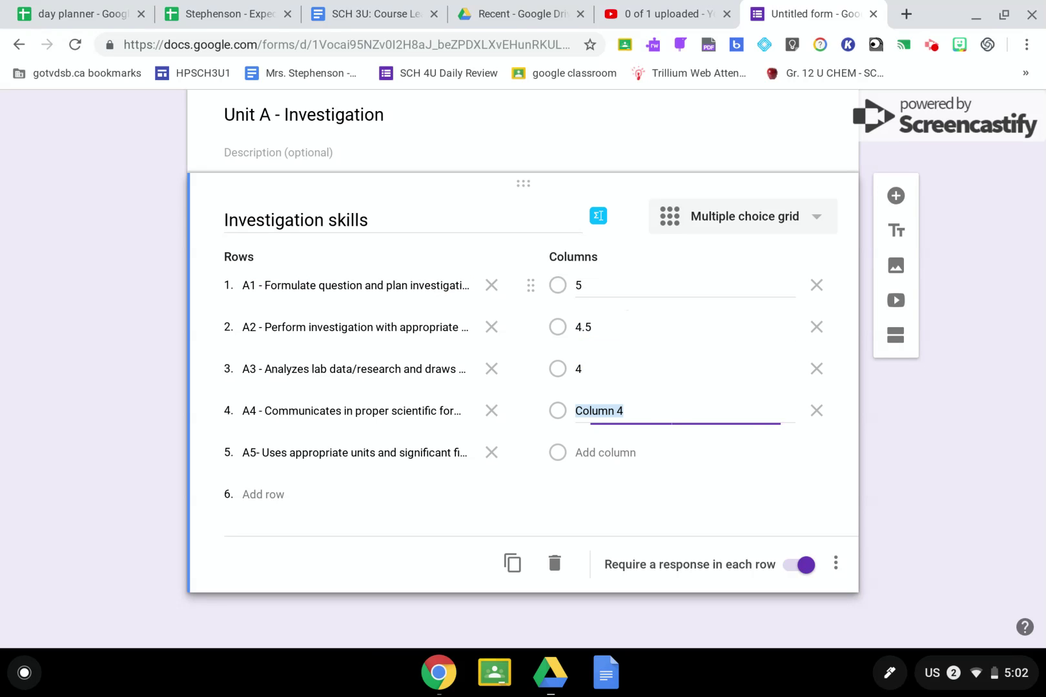
Step: Change the second column of the grid to 4.75
{"action": "key", "text": "Up"}
{"action": "key", "text": "Up"}
{"action": "key", "text": "Down"}
{"action": "key", "text": "Down"}
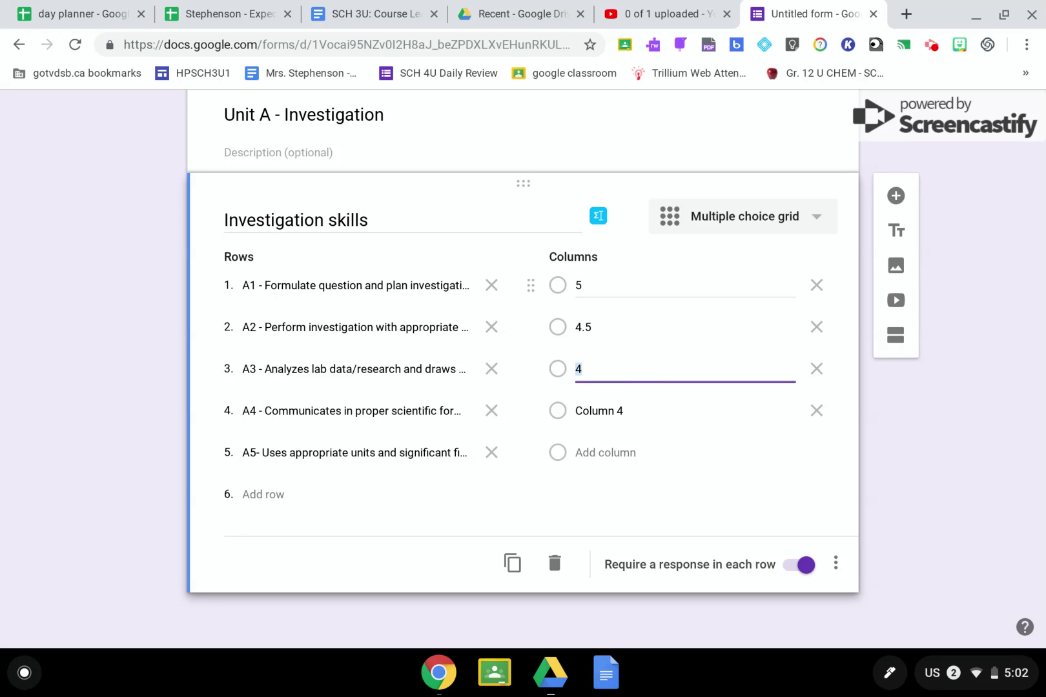
{"action": "key", "text": "Up"}
{"action": "key", "text": "Up"}
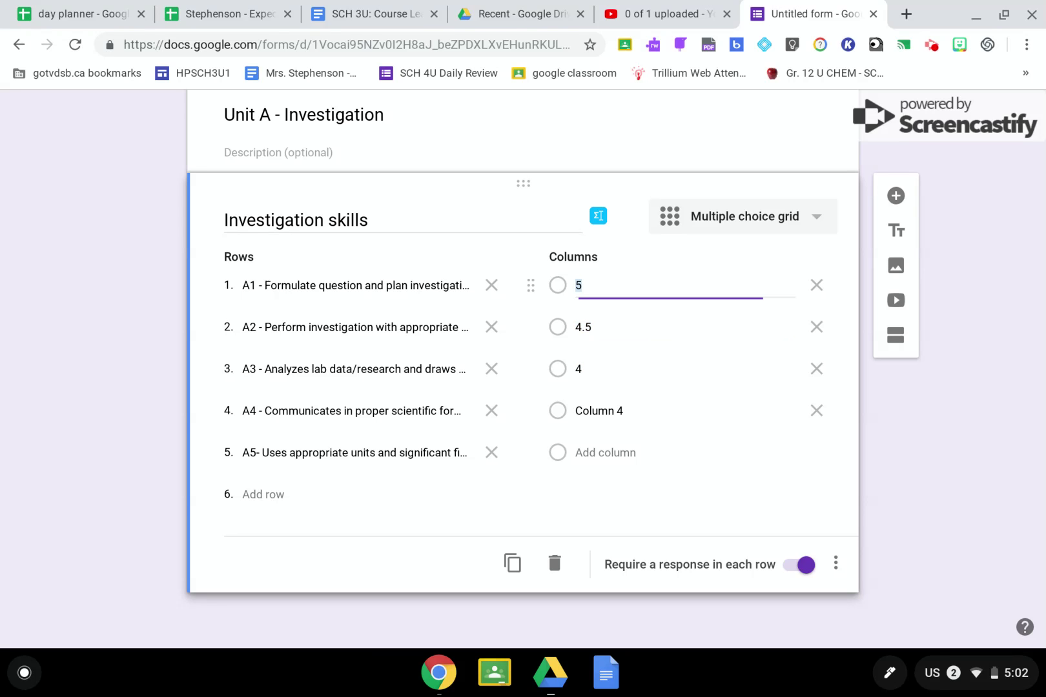
{"action": "key", "text": "Down"}
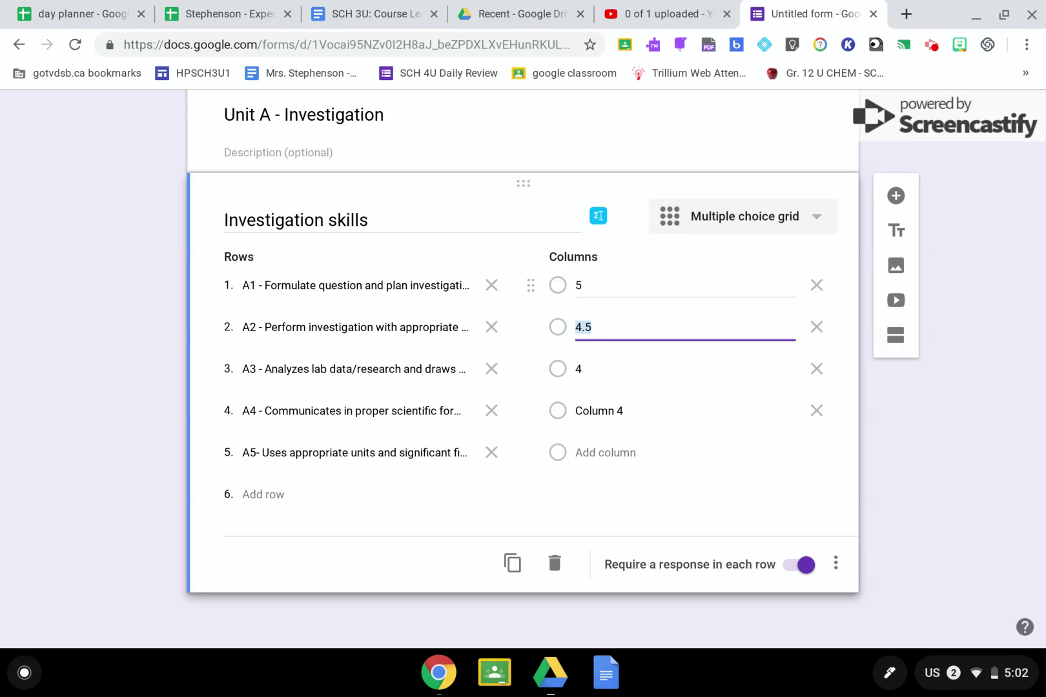
{"action": "type", "text": "4.47"}
{"action": "key", "text": "Down"}
{"action": "key", "text": "Up"}
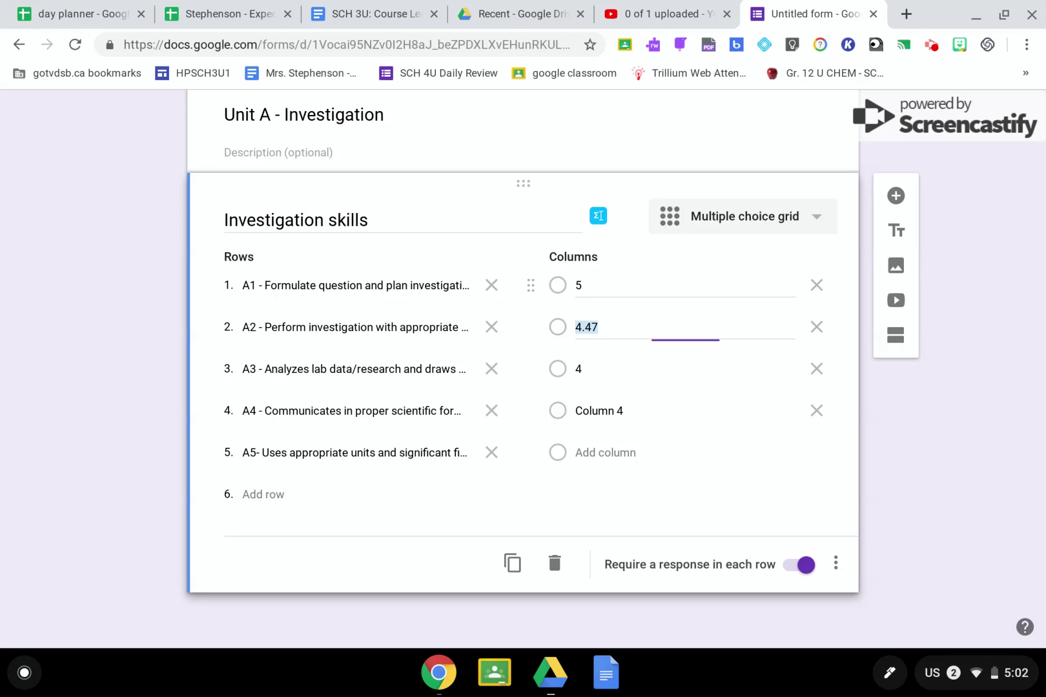
{"action": "left_click", "coordinate": [604, 323]}
{"action": "key", "text": "BackSpace"}
{"action": "type", "text": "75"}
{"action": "key", "text": "Down"}
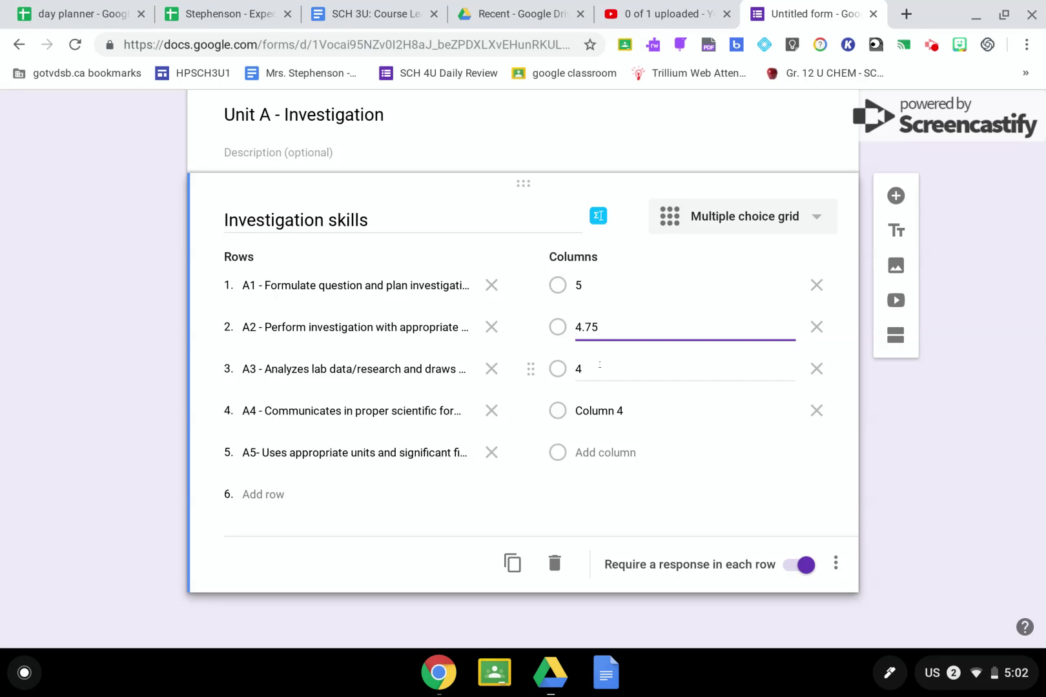
Step: Set the third column to 4.5 and the fourth to 2.5, and add a fifth column
{"action": "type", "text": "."}
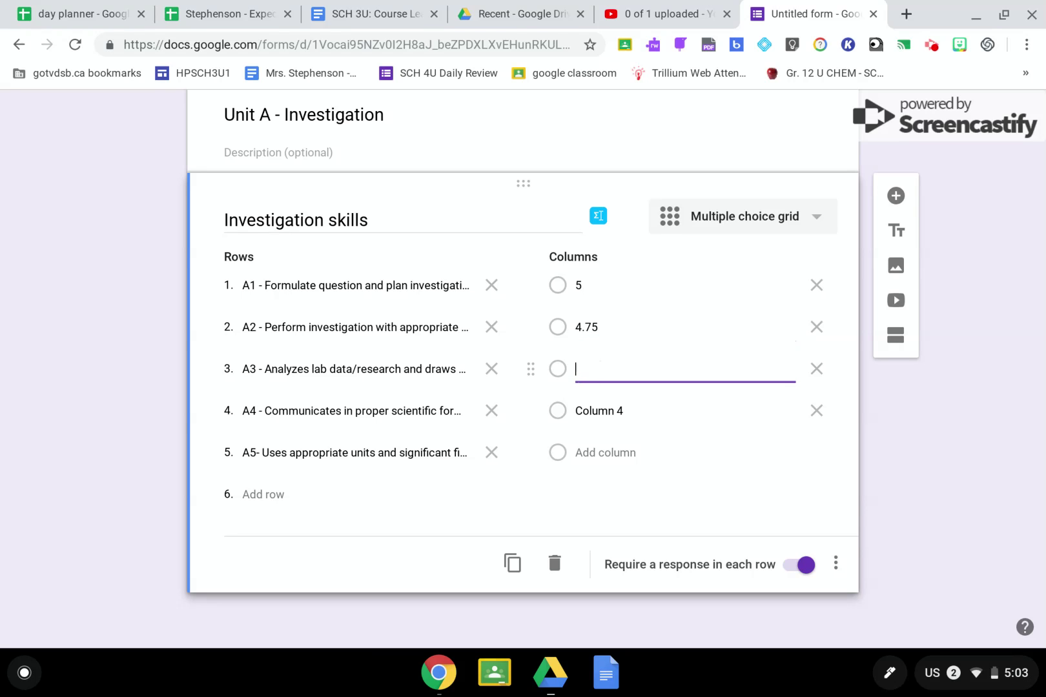
{"action": "type", "text": "4.5"}
{"action": "key", "text": "Down"}
{"action": "type", "text": "2.5"}
{"action": "key", "text": "Return"}
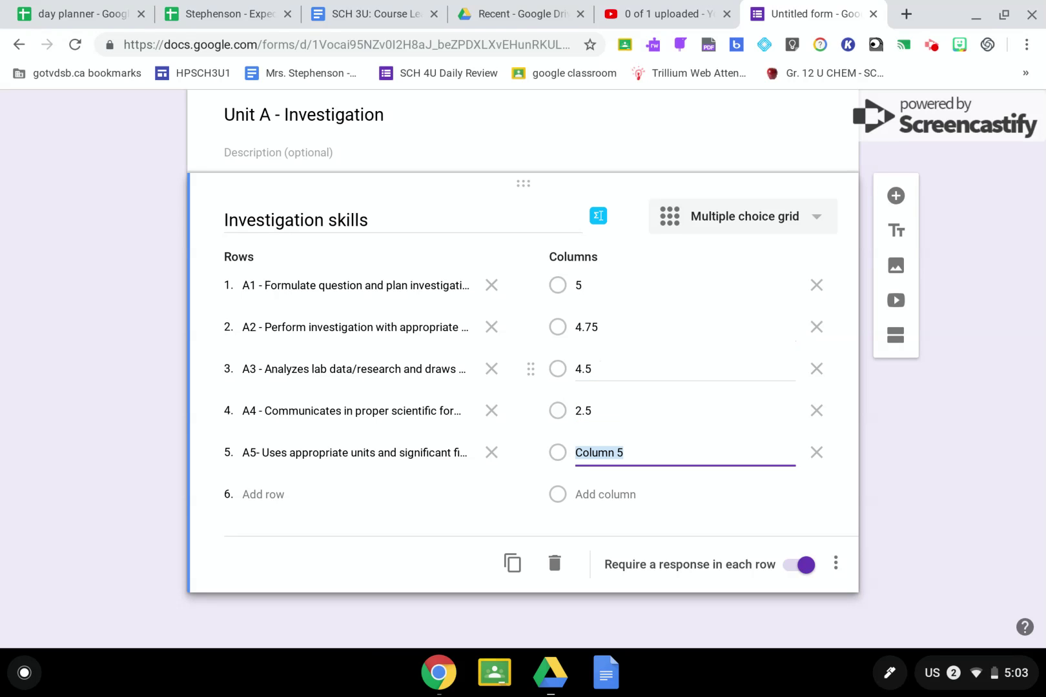
Step: Correct the fourth column to 4.25, set the fifth column to 4, and add a sixth column
{"action": "scroll", "coordinate": [595, 396], "scroll_direction": "up", "scroll_amount": 1}
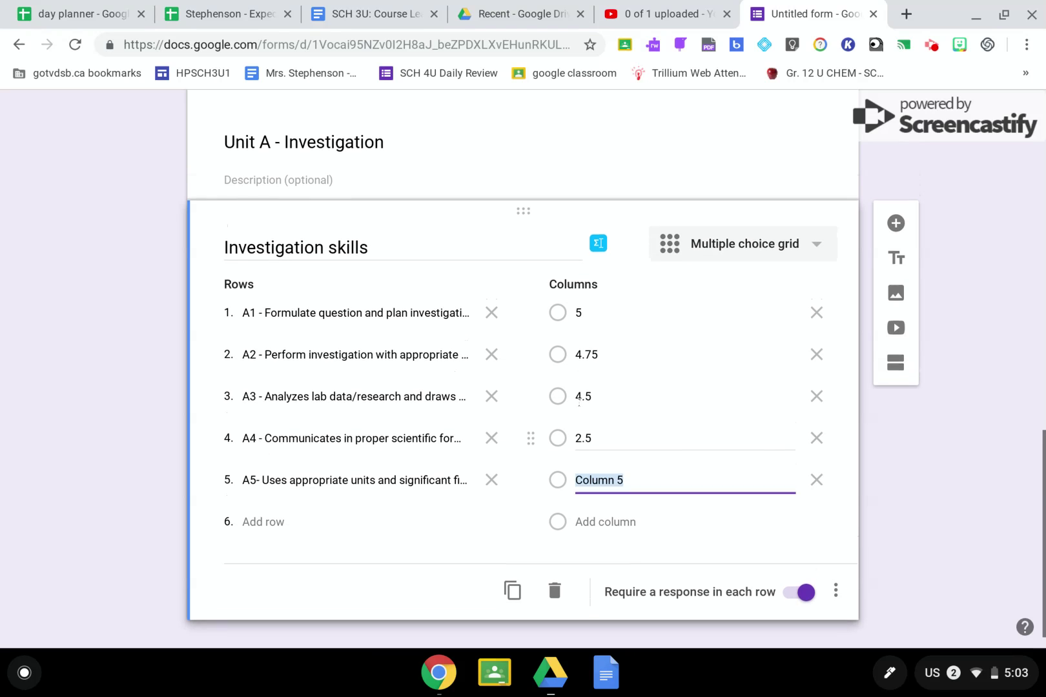
{"action": "left_click", "coordinate": [584, 442]}
{"action": "key", "text": "BackSpace"}
{"action": "key", "text": "BackSpace"}
{"action": "key", "text": "BackSpace"}
{"action": "type", "text": "4.25"}
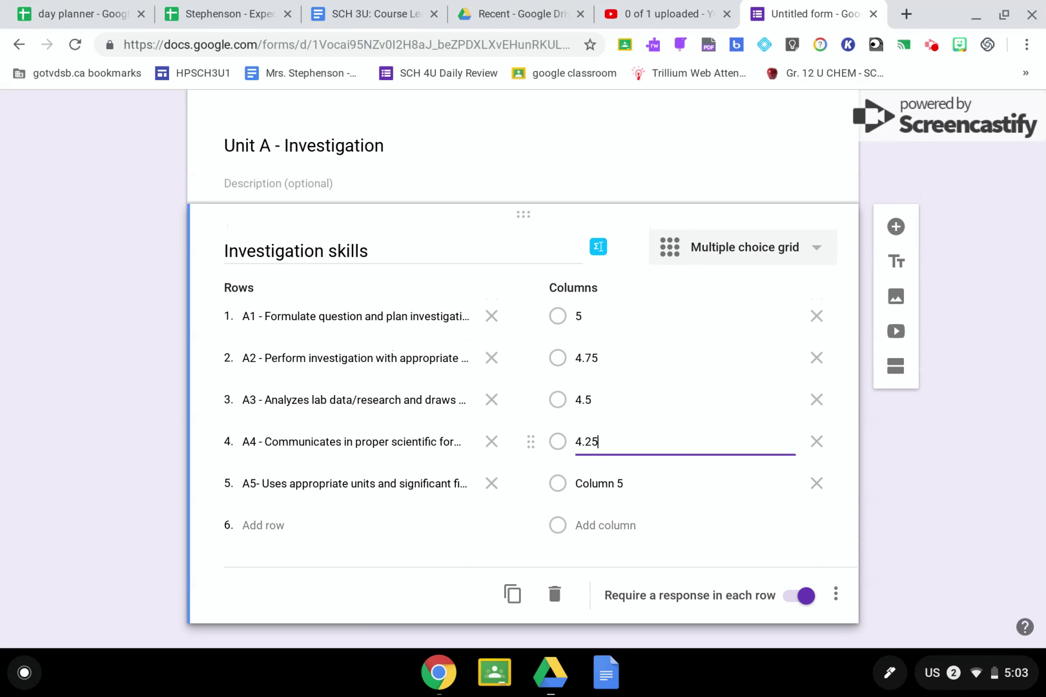
{"action": "key", "text": "Return"}
{"action": "type", "text": "4"}
{"action": "key", "text": "Return"}
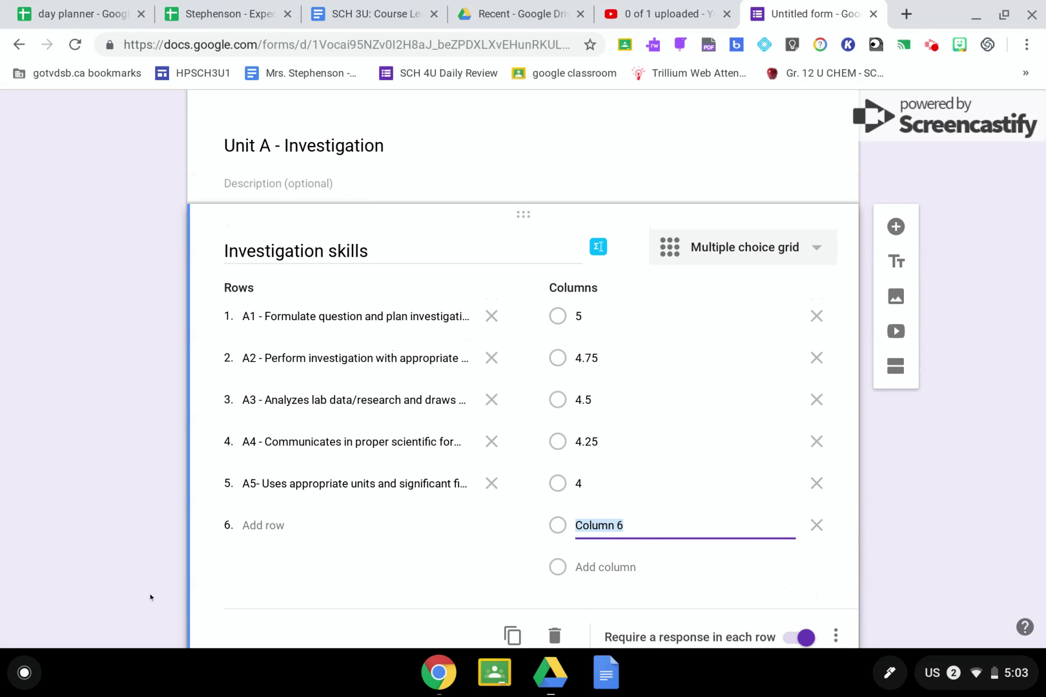
{"action": "left_click", "coordinate": [930, 44]}
{"action": "left_click", "coordinate": [802, 274]}
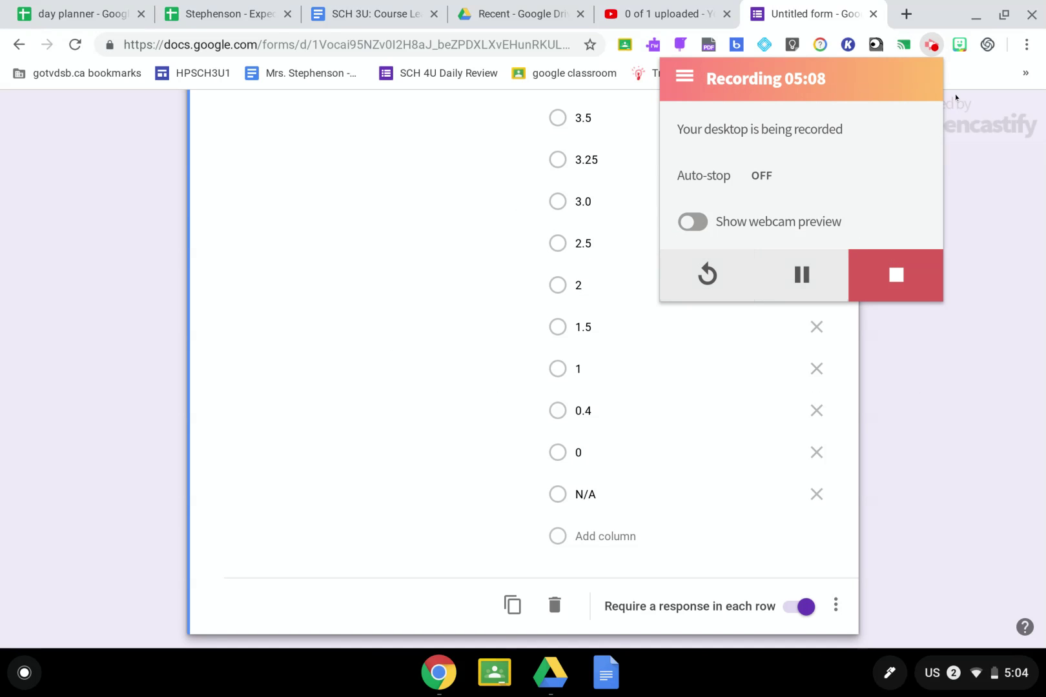
{"action": "left_click", "coordinate": [955, 94]}
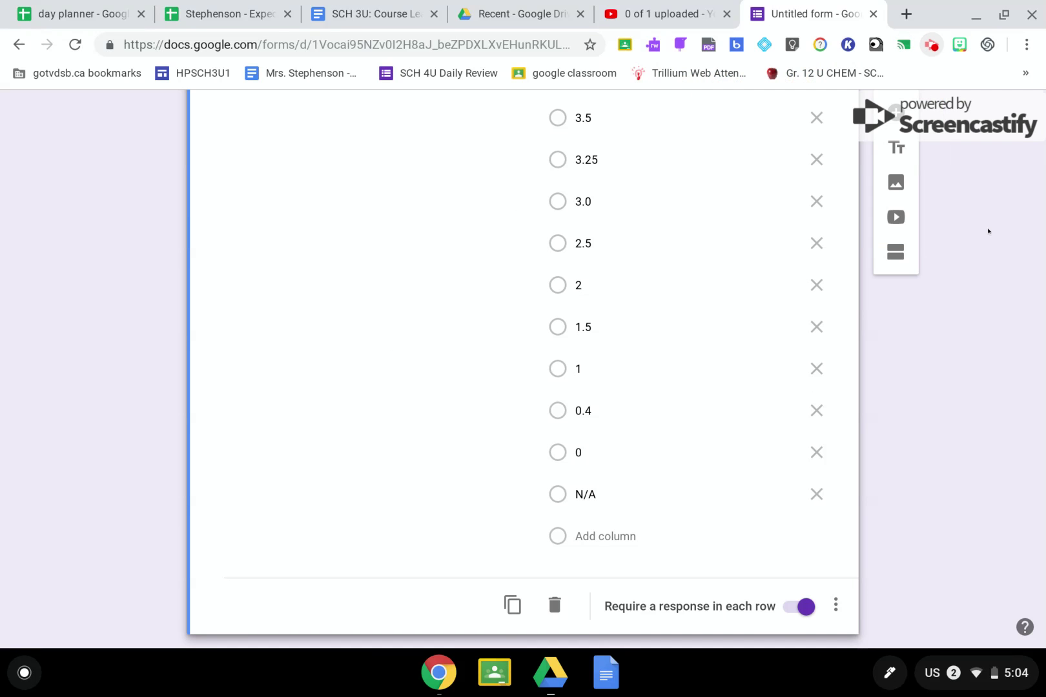
Step: Review the complete list of rating columns in the Investigation skills grid
{"action": "scroll", "coordinate": [620, 316], "scroll_direction": "up", "scroll_amount": 4}
{"action": "scroll", "coordinate": [620, 315], "scroll_direction": "up", "scroll_amount": 1}
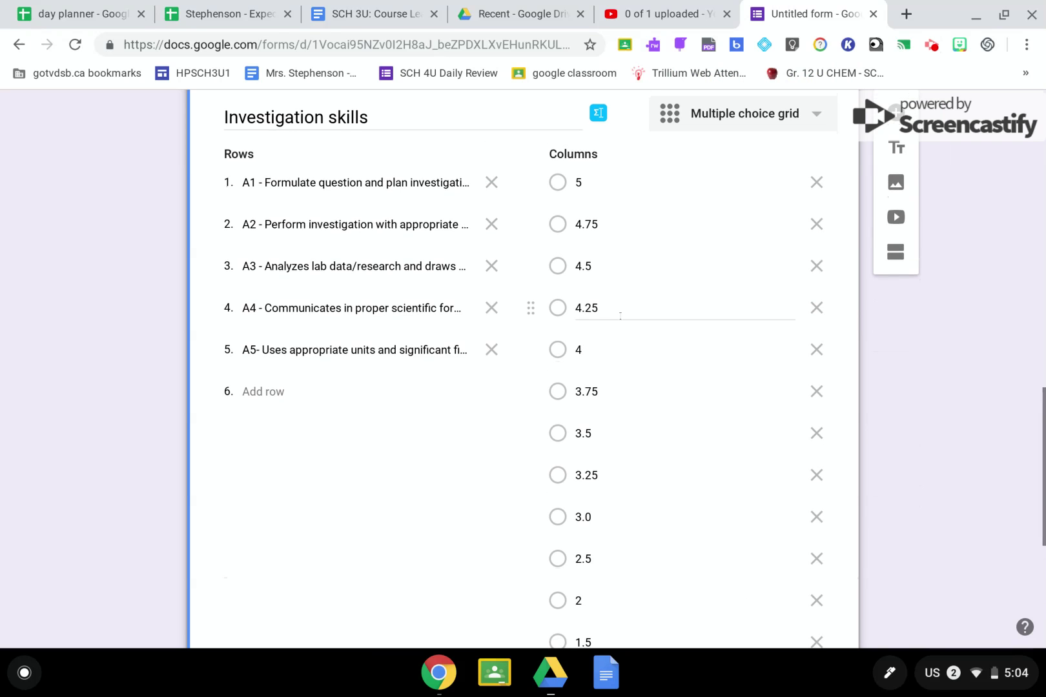
{"action": "scroll", "coordinate": [606, 303], "scroll_direction": "up", "scroll_amount": 1}
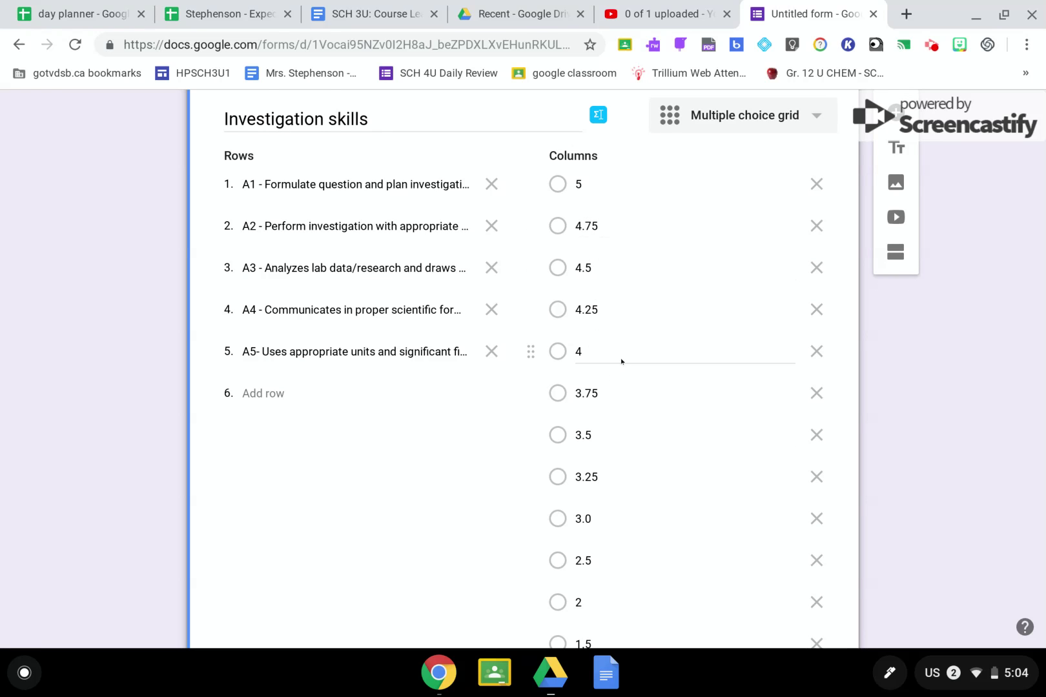
{"action": "scroll", "coordinate": [610, 333], "scroll_direction": "down", "scroll_amount": 3}
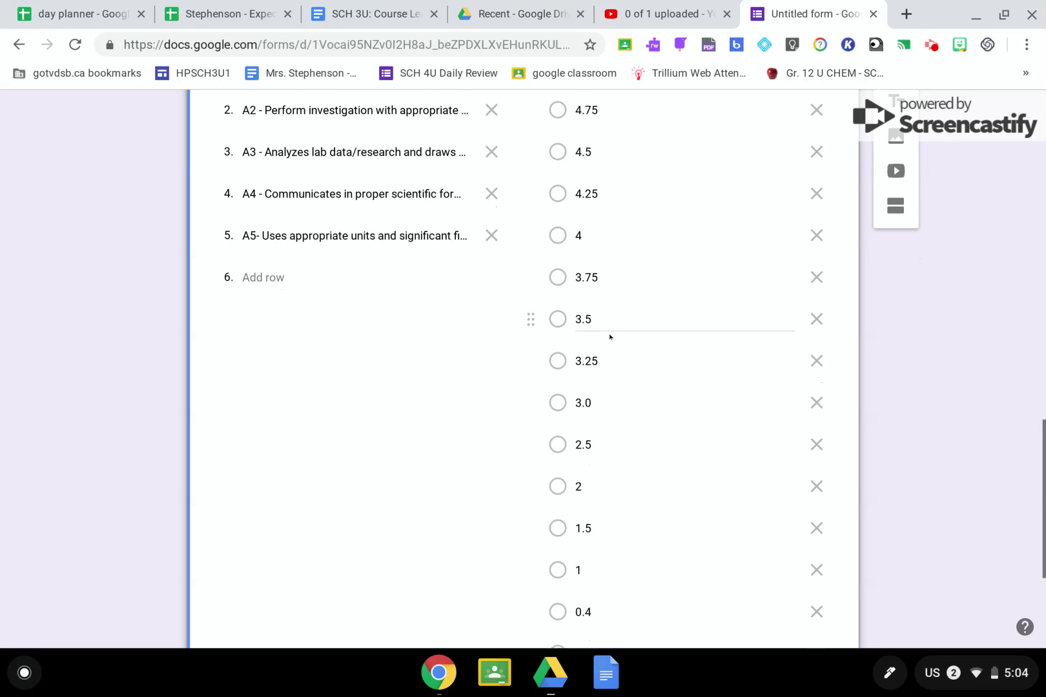
{"action": "scroll", "coordinate": [610, 338], "scroll_direction": "down", "scroll_amount": 3}
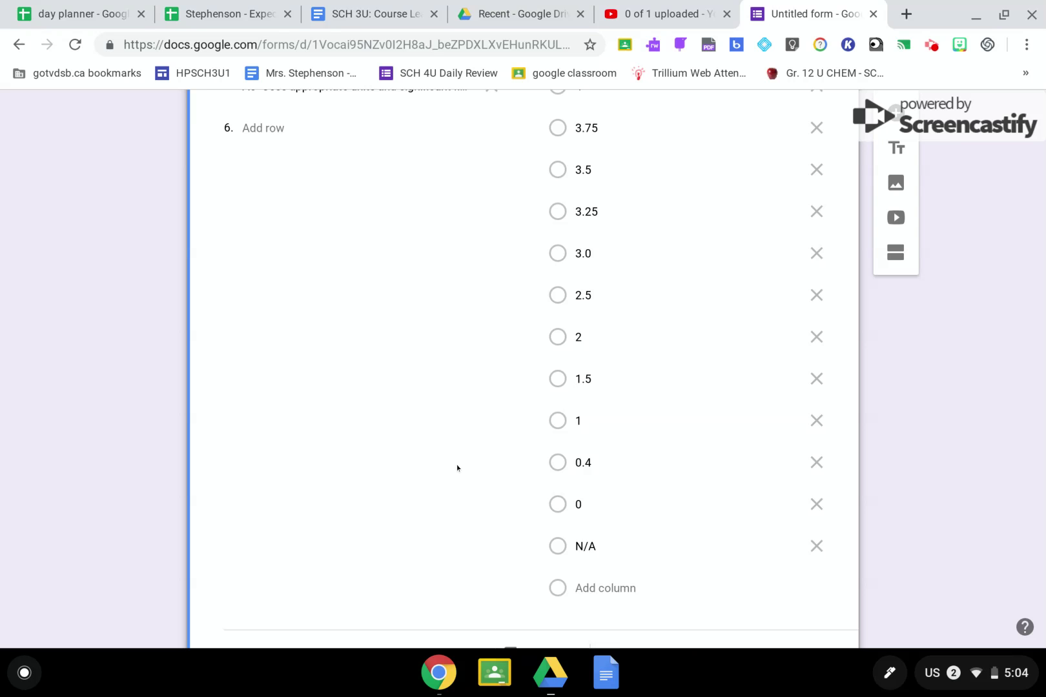
Step: Duplicate the Investigation skills grid with all its learning goal rows and rating columns
{"action": "scroll", "coordinate": [457, 468], "scroll_direction": "up", "scroll_amount": 4}
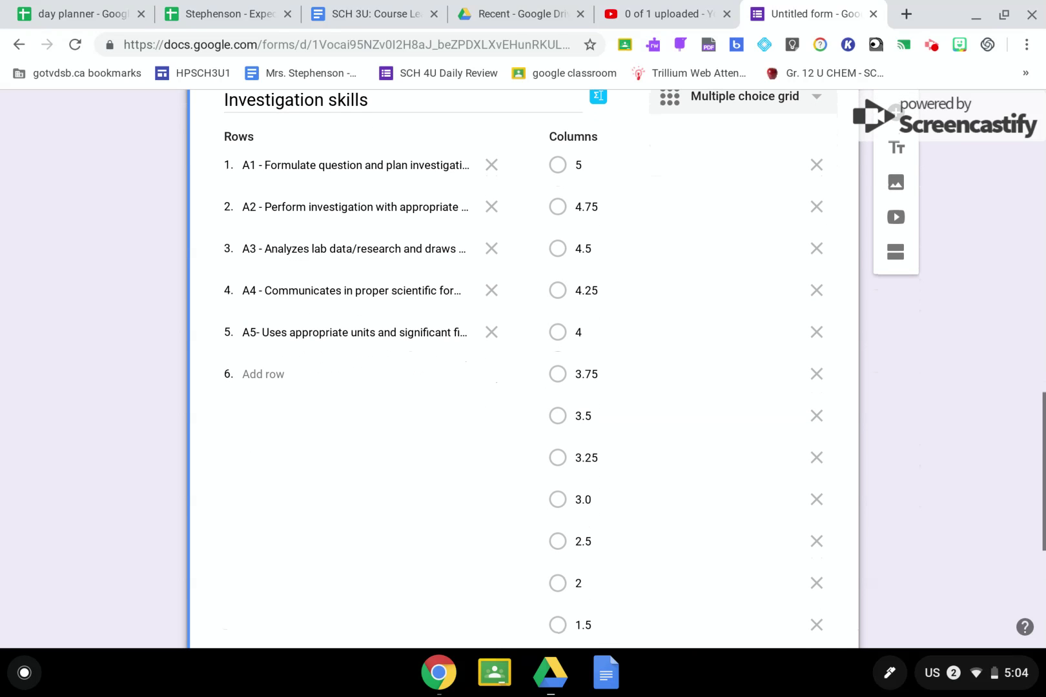
{"action": "scroll", "coordinate": [523, 368], "scroll_direction": "down", "scroll_amount": 5}
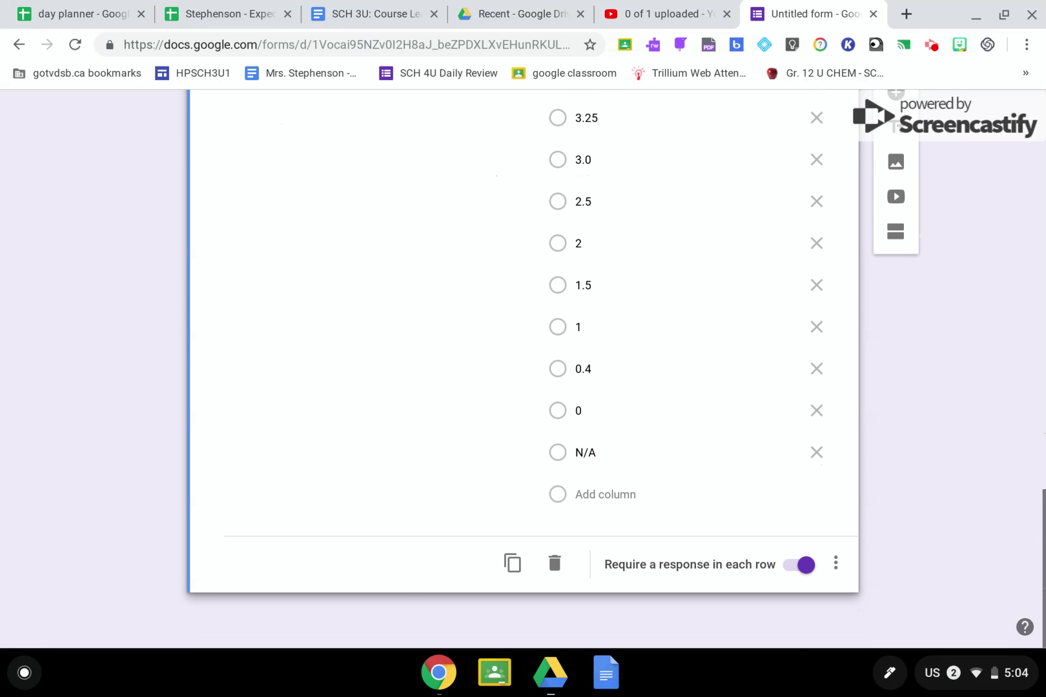
{"action": "left_click", "coordinate": [512, 563]}
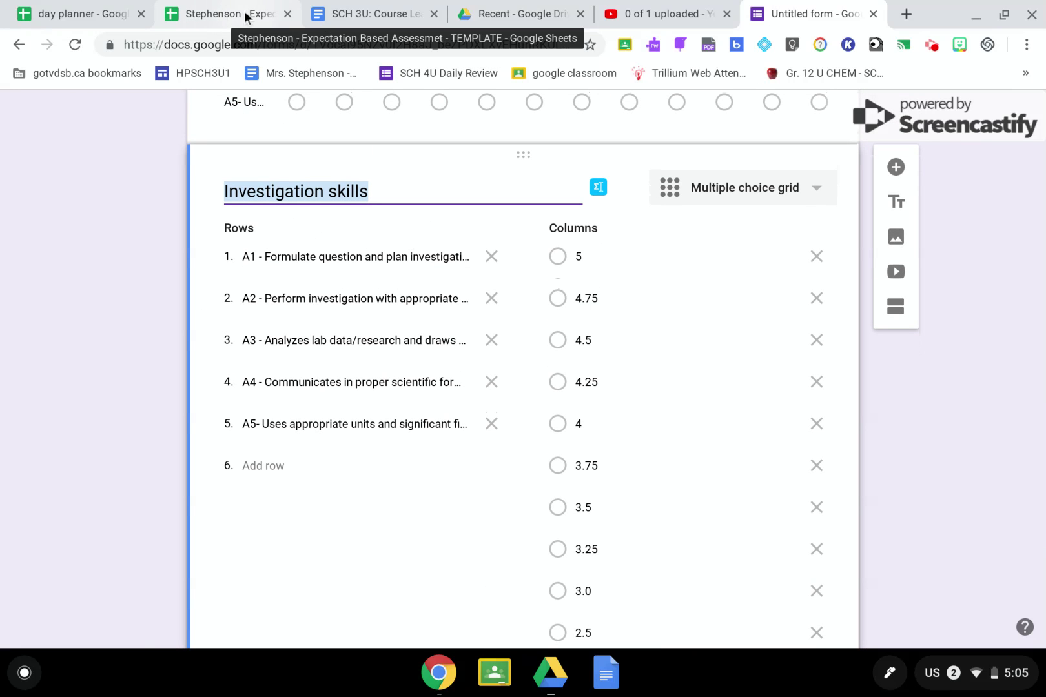
Step: Title the duplicated grid "Awareness of careers related to scientific fields", copying the heading from the SCH 3U: Course Learning Goals document
{"action": "left_click", "coordinate": [345, 14]}
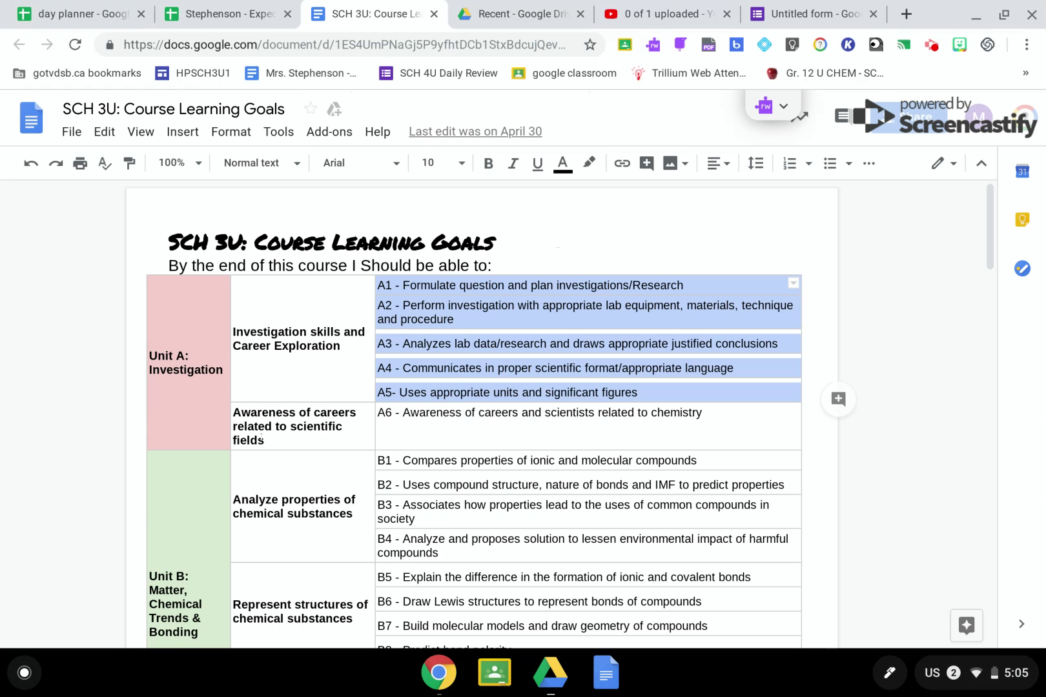
{"action": "left_click_drag", "start_coordinate": [263, 441], "coordinate": [237, 413]}
{"action": "key", "text": "ctrl+c"}
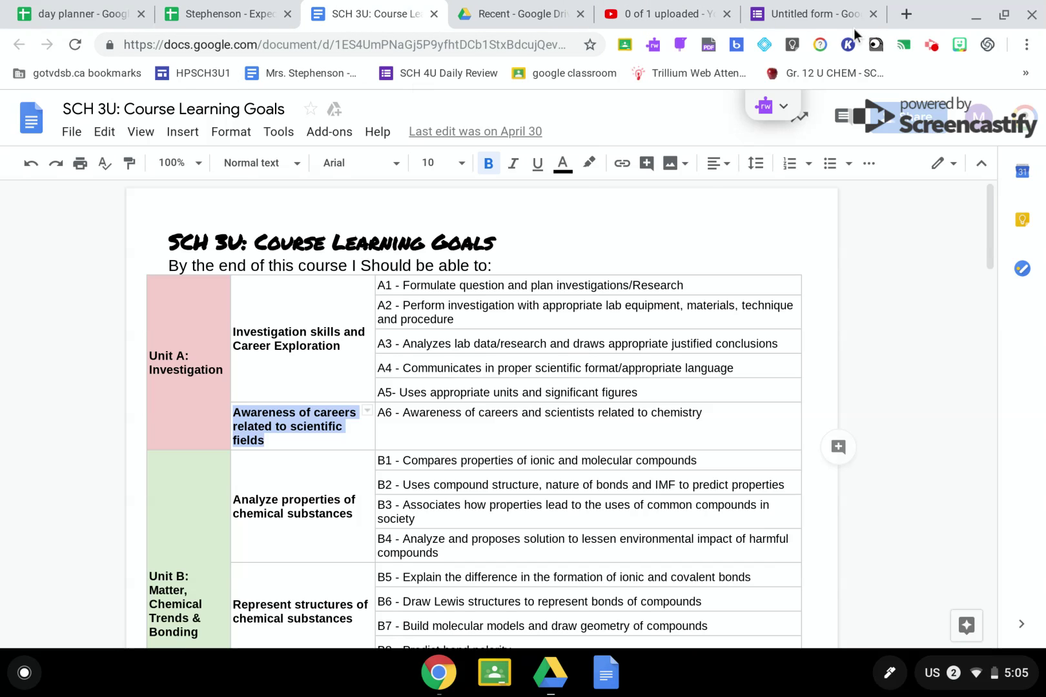
{"action": "left_click", "coordinate": [807, 13]}
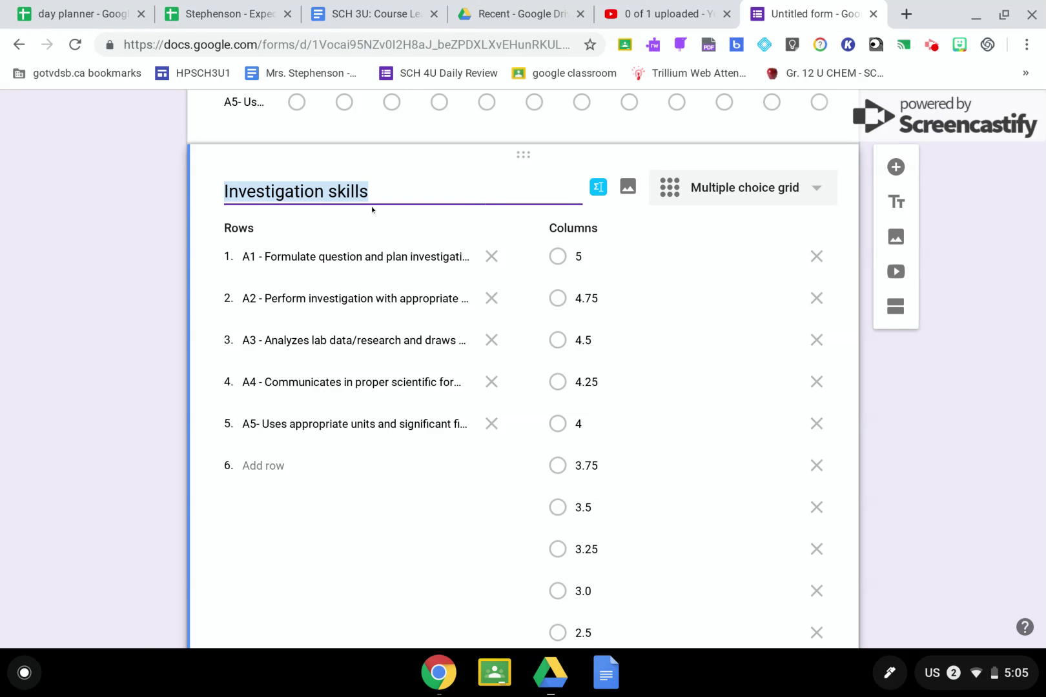
{"action": "key", "text": "ctrl+v"}
Step: Remove the A1 row and replace the A2 row with "A6 - Awareness of careers and scientists related to chemistry" copied from the learning goals document
{"action": "left_click", "coordinate": [354, 12]}
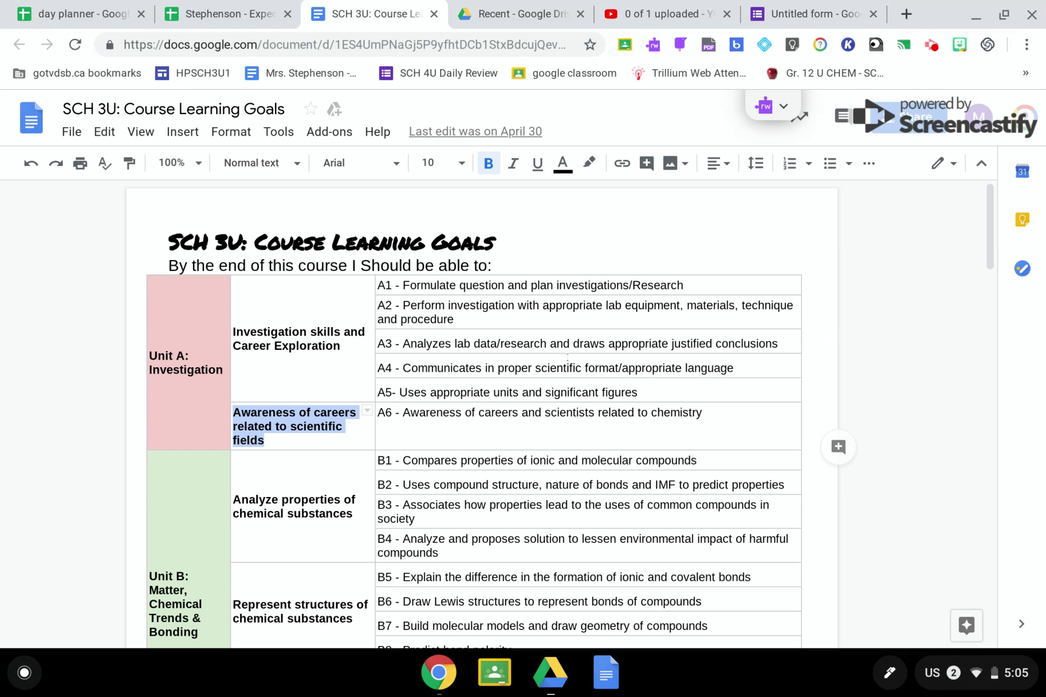
{"action": "scroll", "coordinate": [471, 414], "scroll_direction": "down", "scroll_amount": 2}
{"action": "left_click_drag", "start_coordinate": [711, 283], "coordinate": [373, 278]}
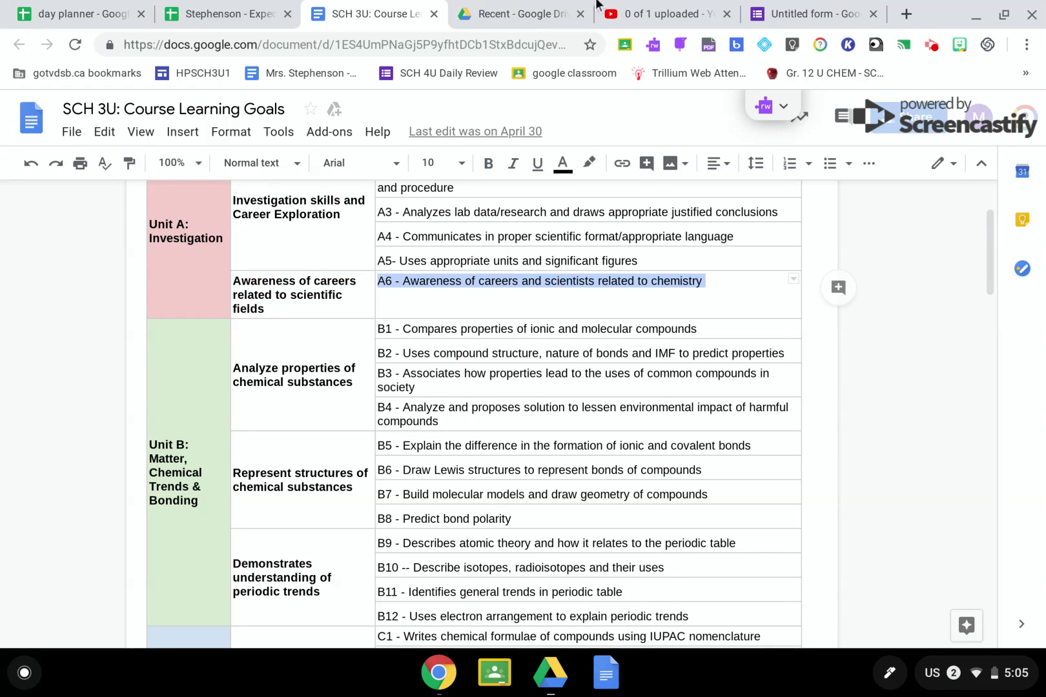
{"action": "left_click", "coordinate": [794, 12]}
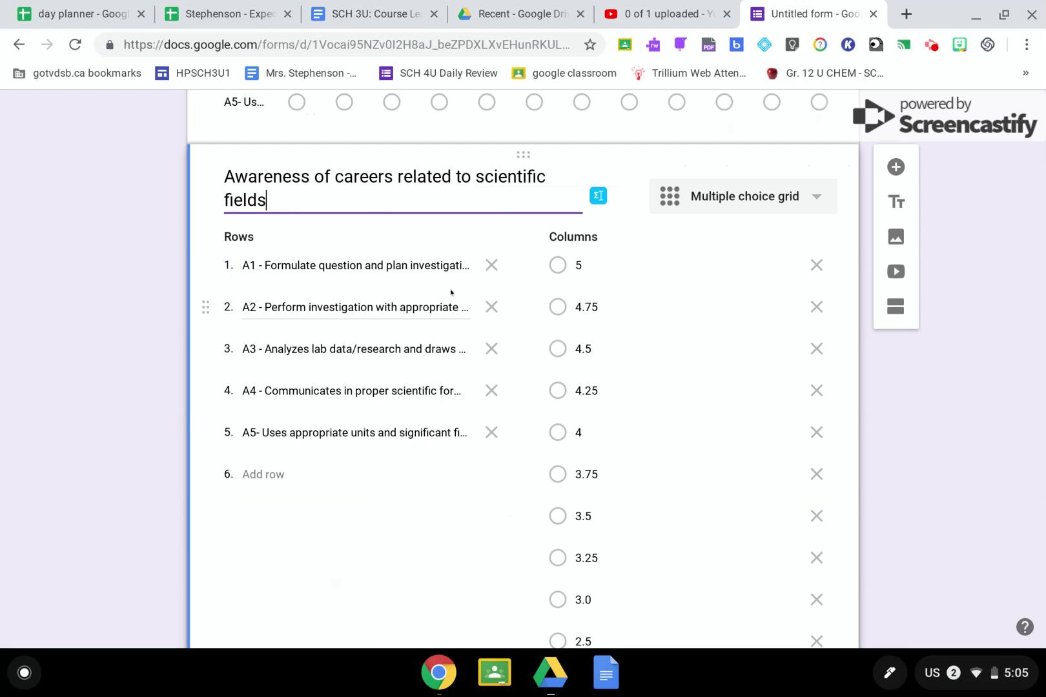
{"action": "left_click", "coordinate": [492, 266]}
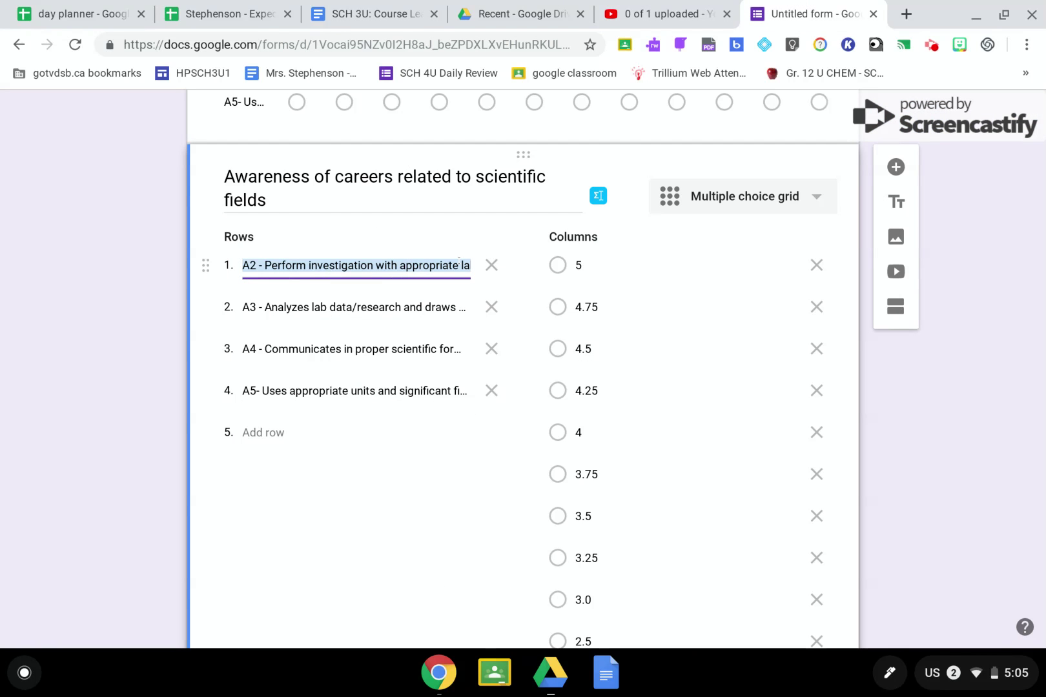
{"action": "key", "text": "ctrl+v"}
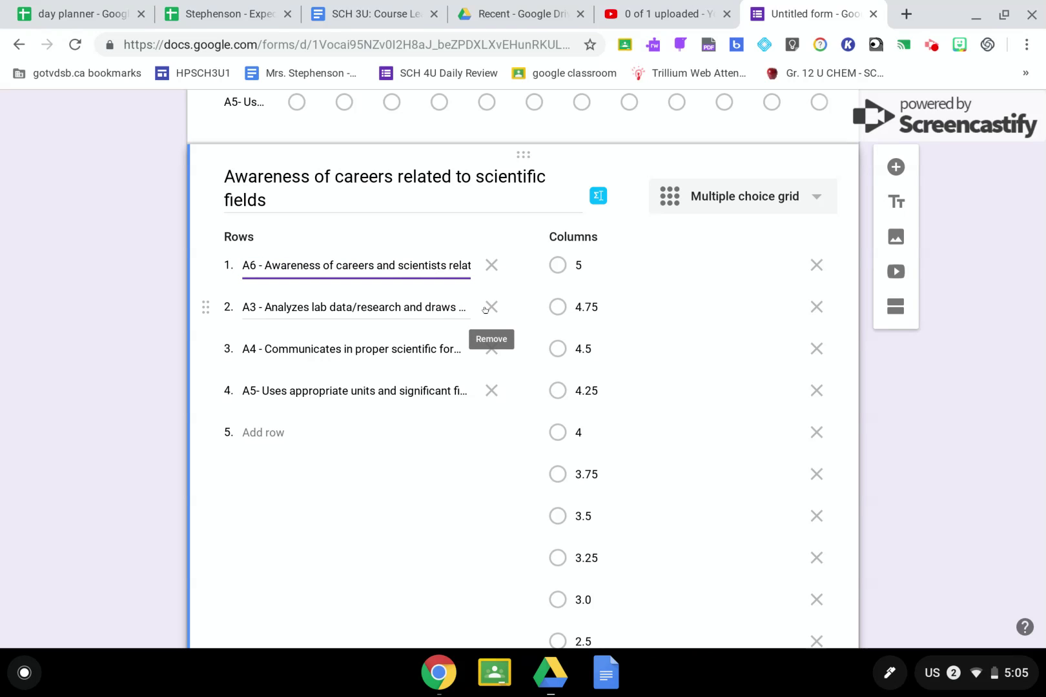
Step: Remove the A3, A4 and A5 rows from the Awareness of careers grid
{"action": "left_click", "coordinate": [487, 309]}
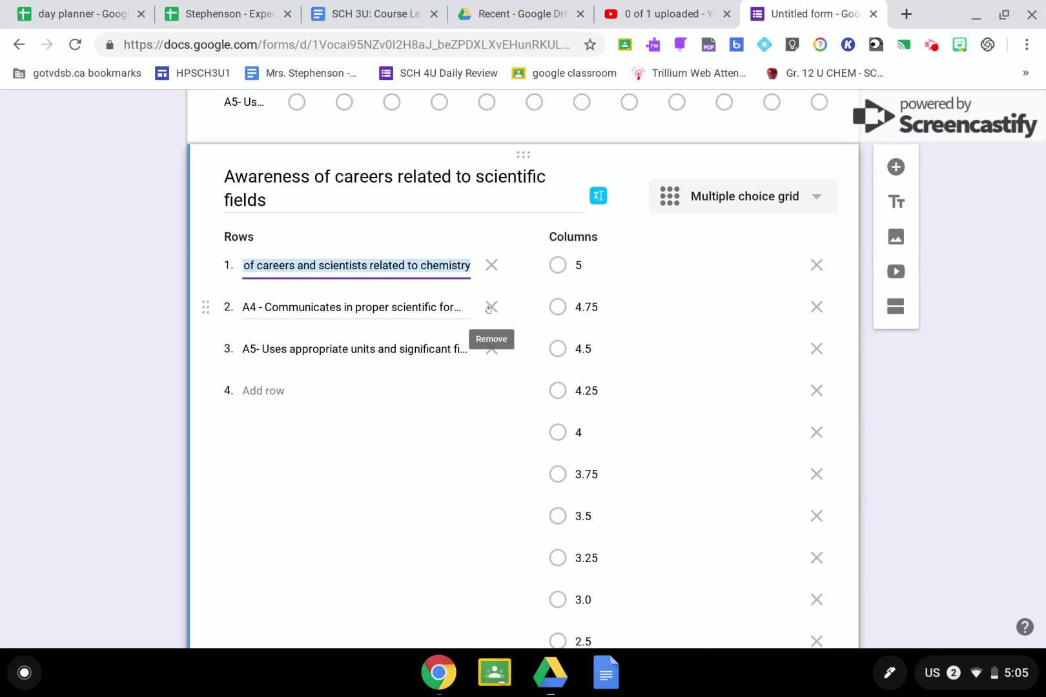
{"action": "left_click", "coordinate": [489, 308]}
{"action": "left_click", "coordinate": [489, 307]}
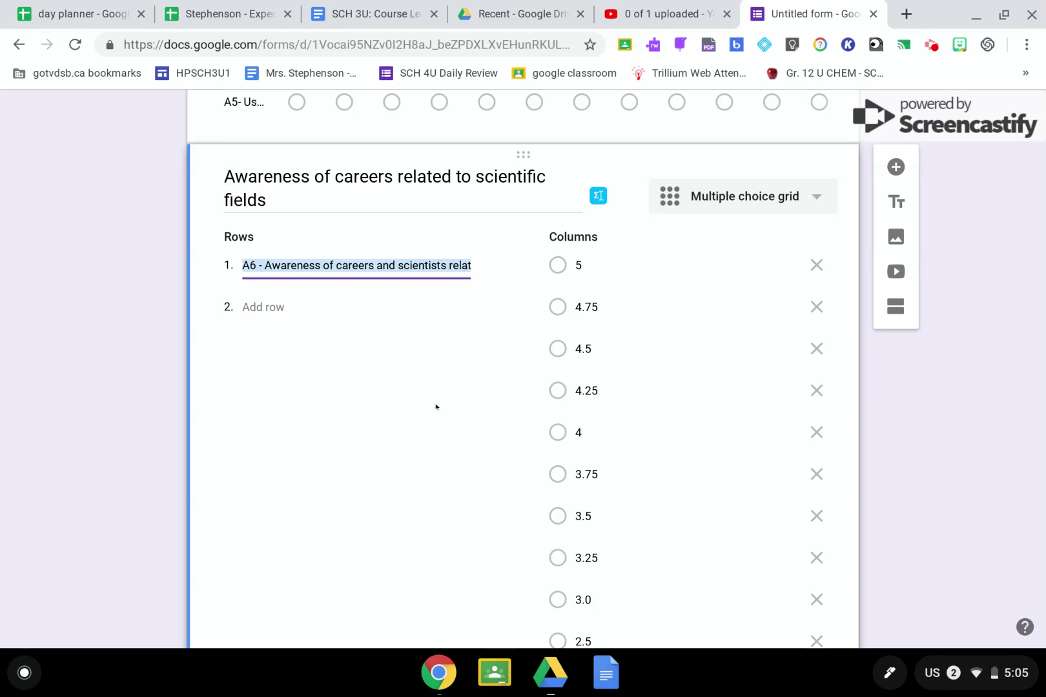
Step: Review the row and the full list of rating columns in the Awareness of careers grid
{"action": "scroll", "coordinate": [436, 407], "scroll_direction": "down", "scroll_amount": 7}
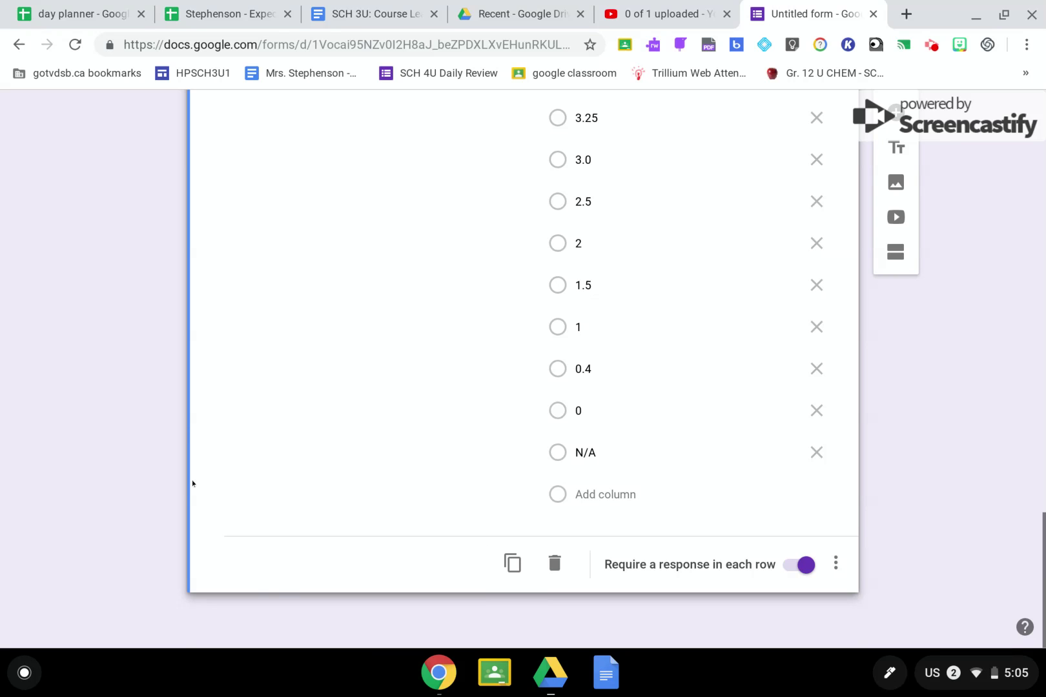
{"action": "scroll", "coordinate": [324, 491], "scroll_direction": "up", "scroll_amount": 8}
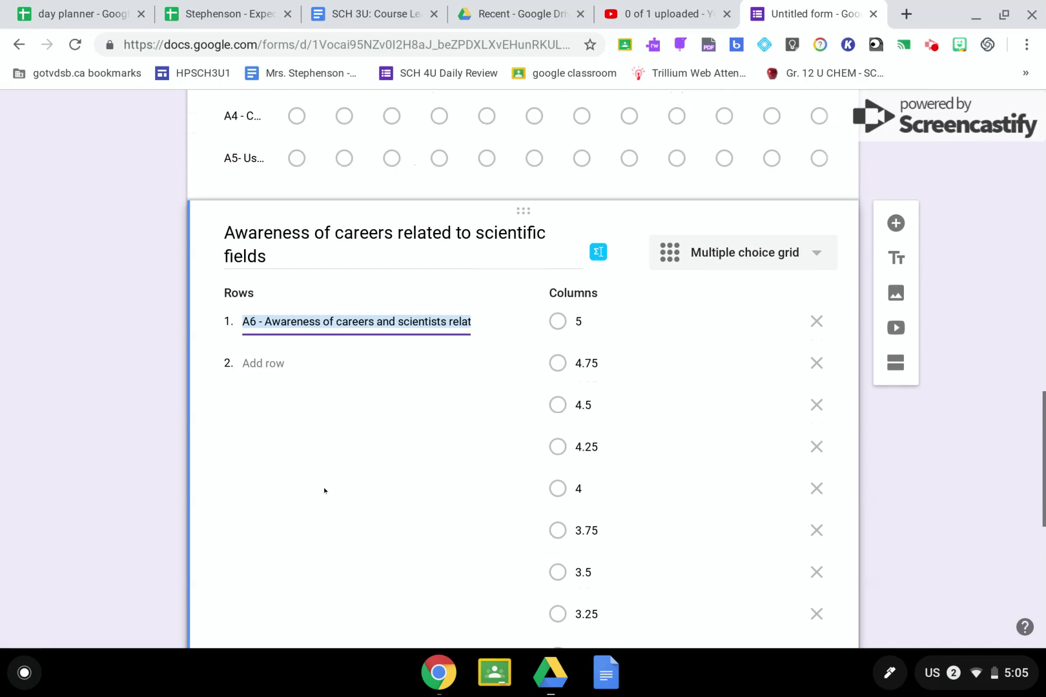
{"action": "scroll", "coordinate": [325, 491], "scroll_direction": "down", "scroll_amount": 1}
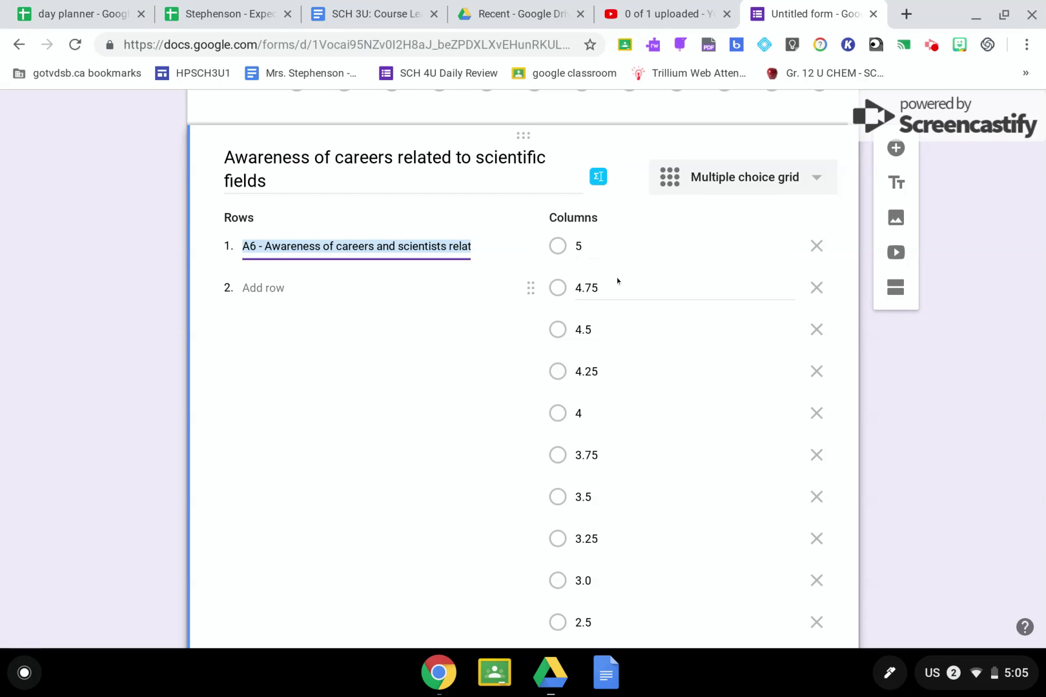
{"action": "scroll", "coordinate": [618, 278], "scroll_direction": "down", "scroll_amount": 3}
{"action": "scroll", "coordinate": [617, 281], "scroll_direction": "down", "scroll_amount": 2}
{"action": "scroll", "coordinate": [618, 280], "scroll_direction": "up", "scroll_amount": 4}
{"action": "scroll", "coordinate": [617, 281], "scroll_direction": "down", "scroll_amount": 4}
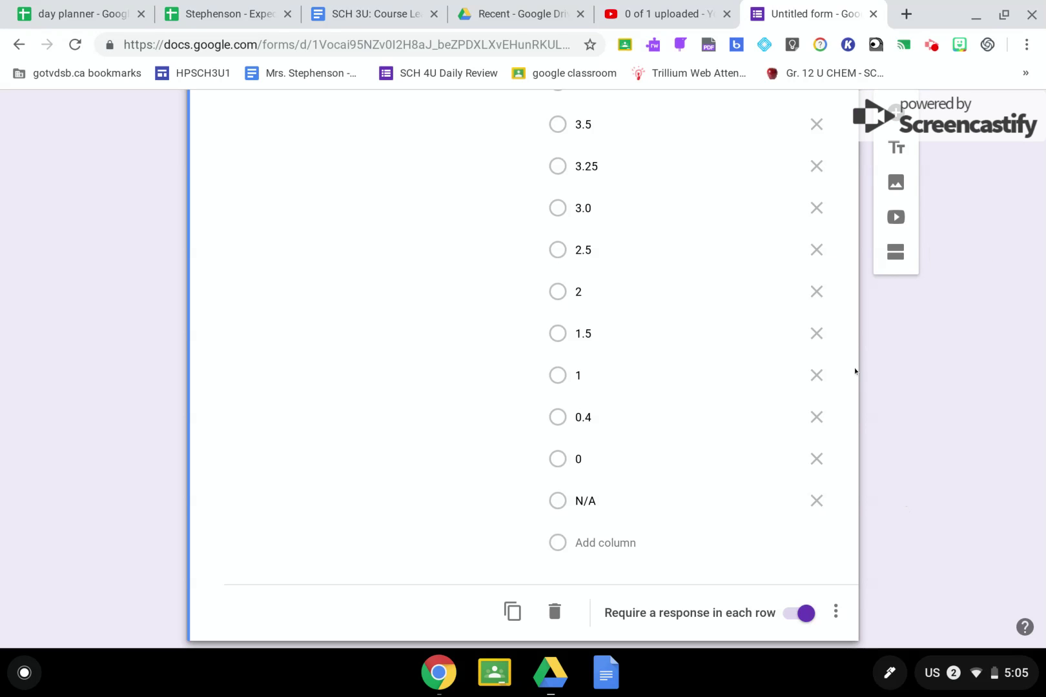
{"action": "scroll", "coordinate": [855, 369], "scroll_direction": "down", "scroll_amount": 1}
{"action": "scroll", "coordinate": [854, 369], "scroll_direction": "up", "scroll_amount": 2}
{"action": "scroll", "coordinate": [855, 371], "scroll_direction": "up", "scroll_amount": 1}
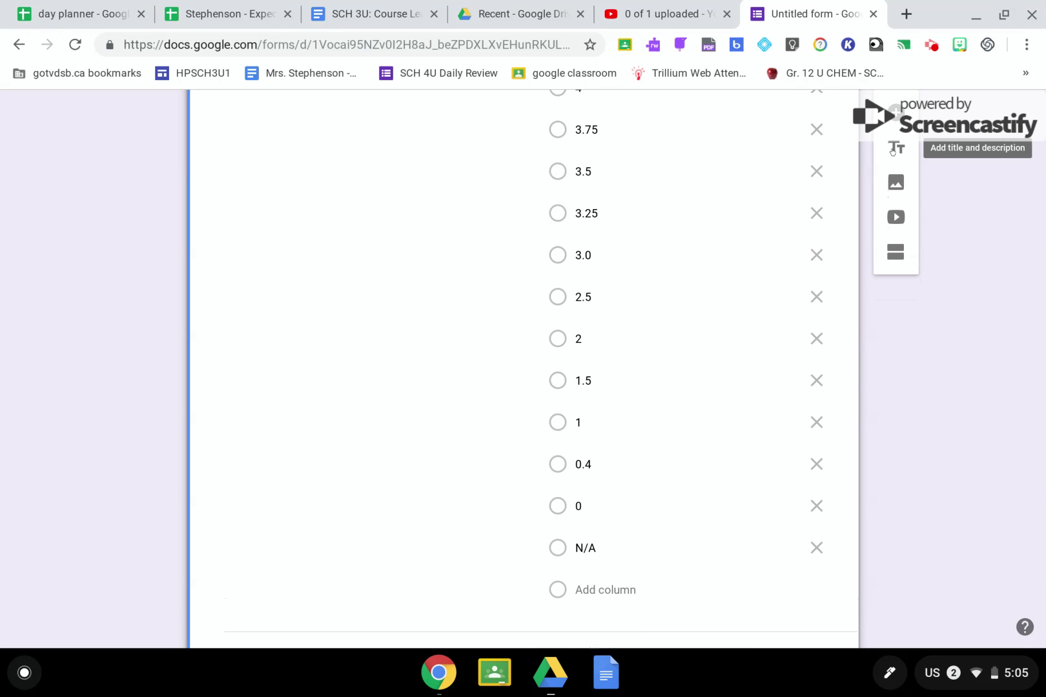
Step: Add a title block reading "Unit B: Matter, Chemical Trends & Bonding", taking the unit name from the learning goals document
{"action": "left_click", "coordinate": [894, 150]}
{"action": "type", "text": "Unit B:"}
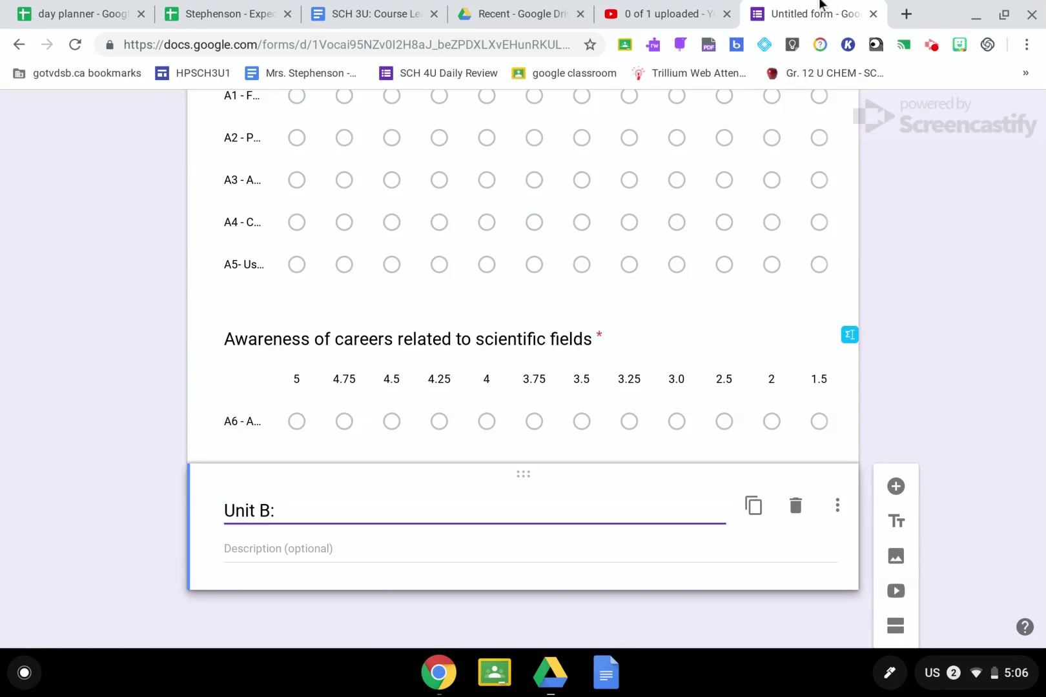
{"action": "left_click", "coordinate": [365, 14]}
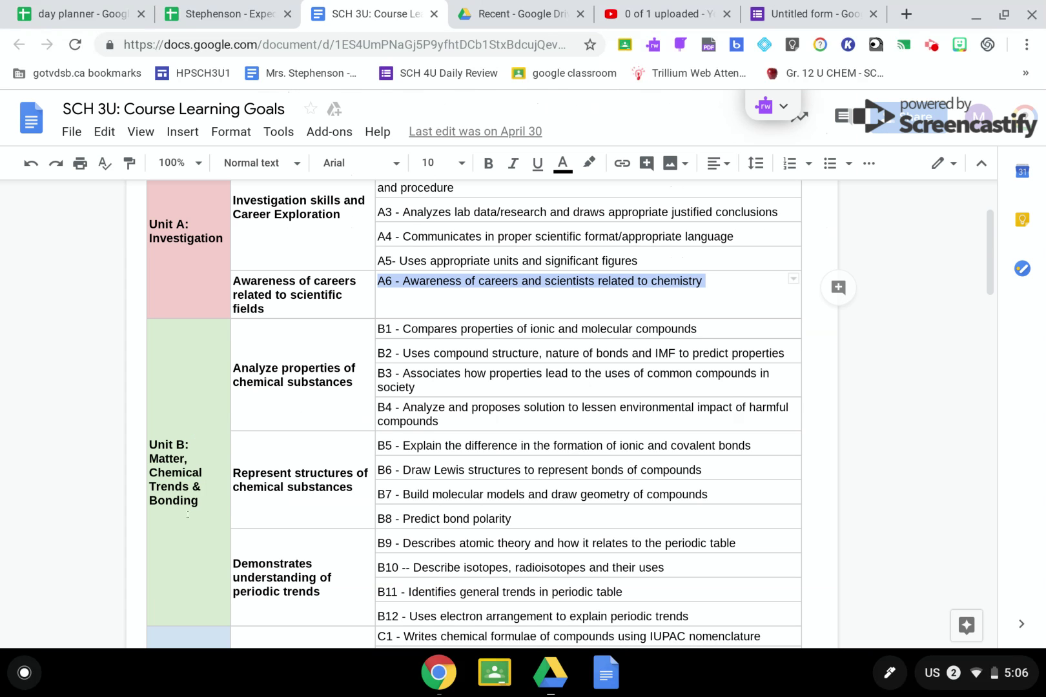
{"action": "left_click_drag", "start_coordinate": [199, 501], "coordinate": [130, 456]}
{"action": "key", "text": "ctrl+c"}
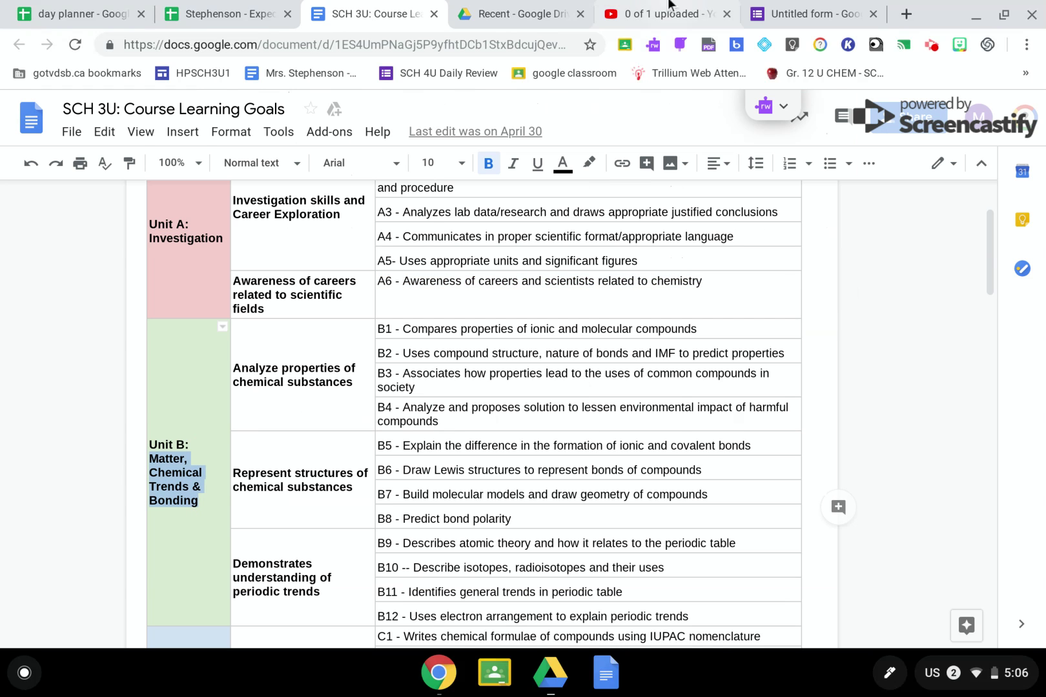
{"action": "left_click", "coordinate": [809, 14]}
{"action": "key", "text": "ctrl+v"}
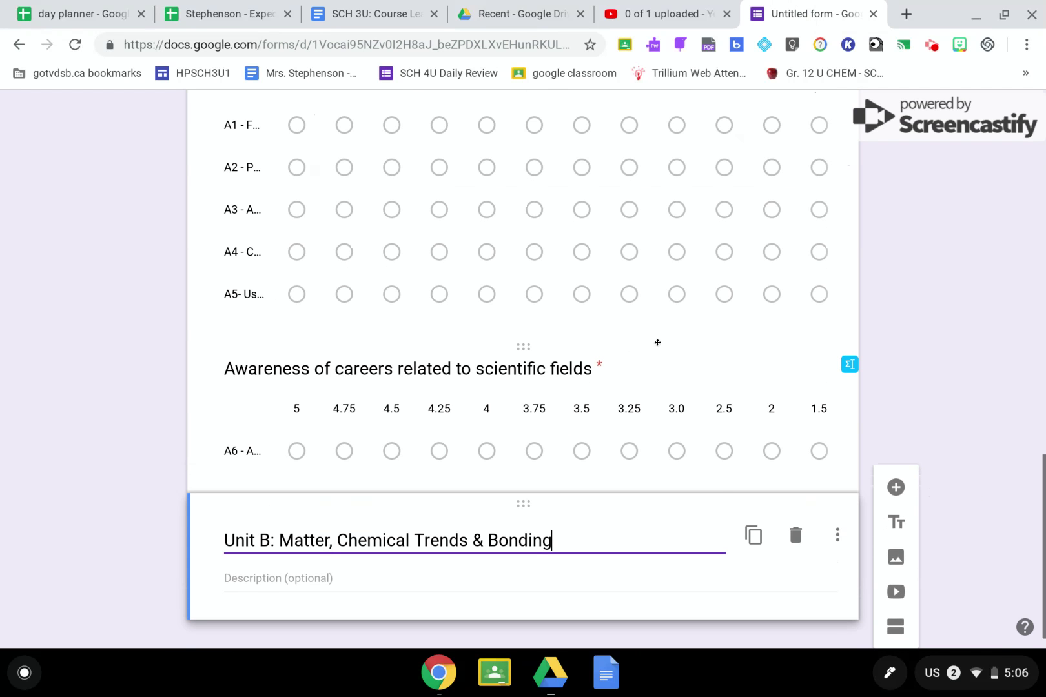
Step: Duplicate the Awareness of careers related to scientific fields grid
{"action": "left_click", "coordinate": [652, 340]}
{"action": "scroll", "coordinate": [539, 424], "scroll_direction": "down", "scroll_amount": 3}
{"action": "scroll", "coordinate": [540, 427], "scroll_direction": "down", "scroll_amount": 8}
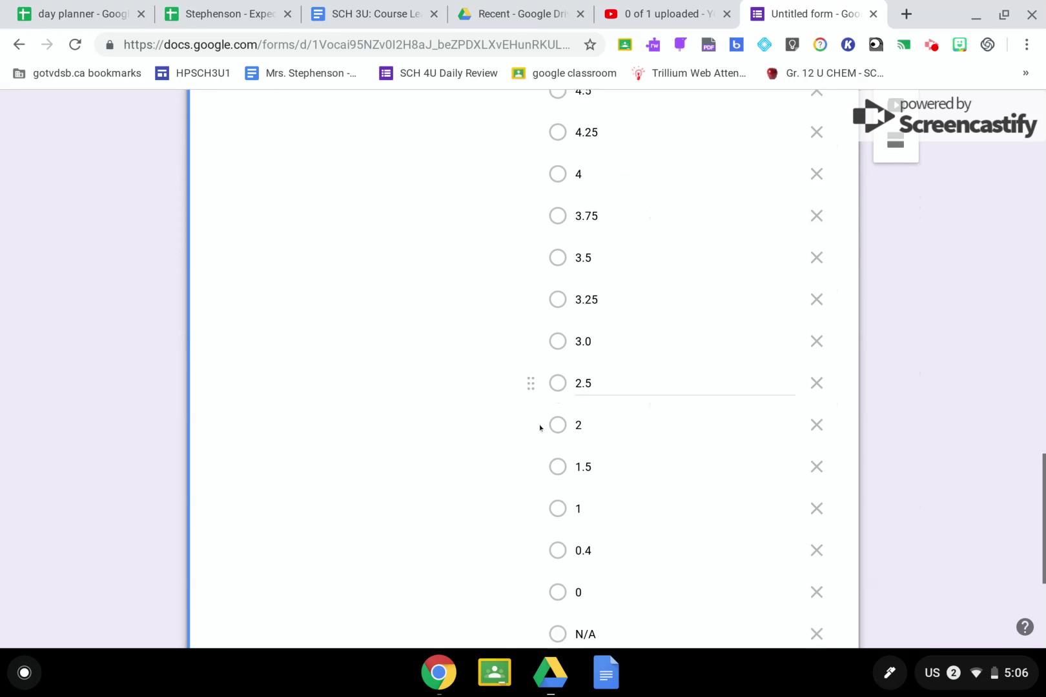
{"action": "left_click", "coordinate": [500, 485]}
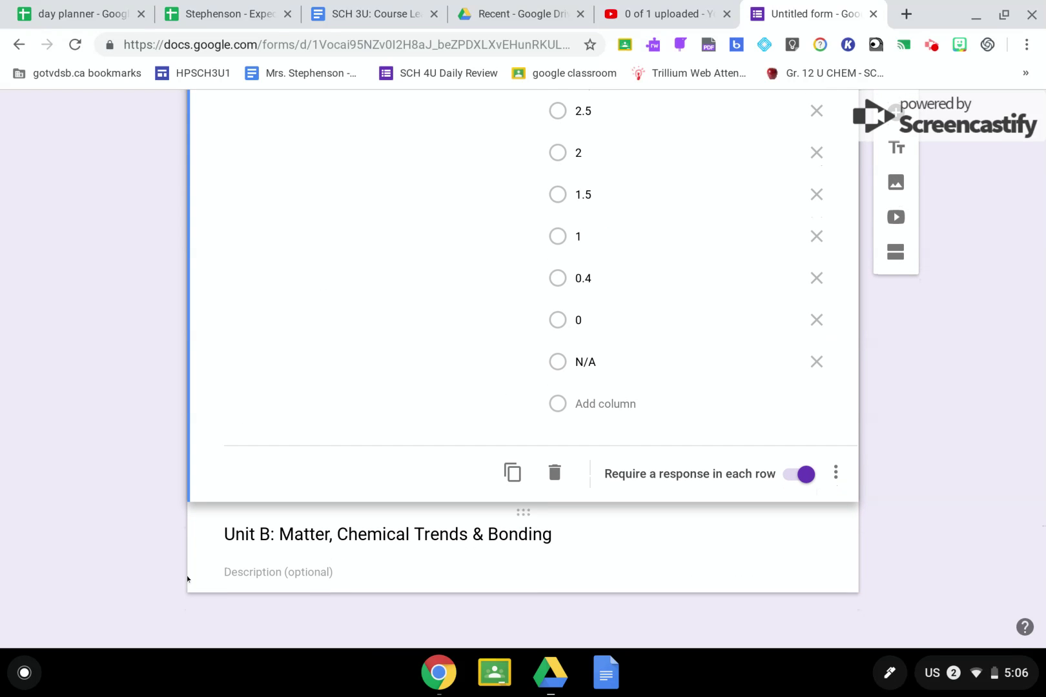
Step: Move the Unit B title block between the two Awareness of careers grids
{"action": "left_click", "coordinate": [195, 553]}
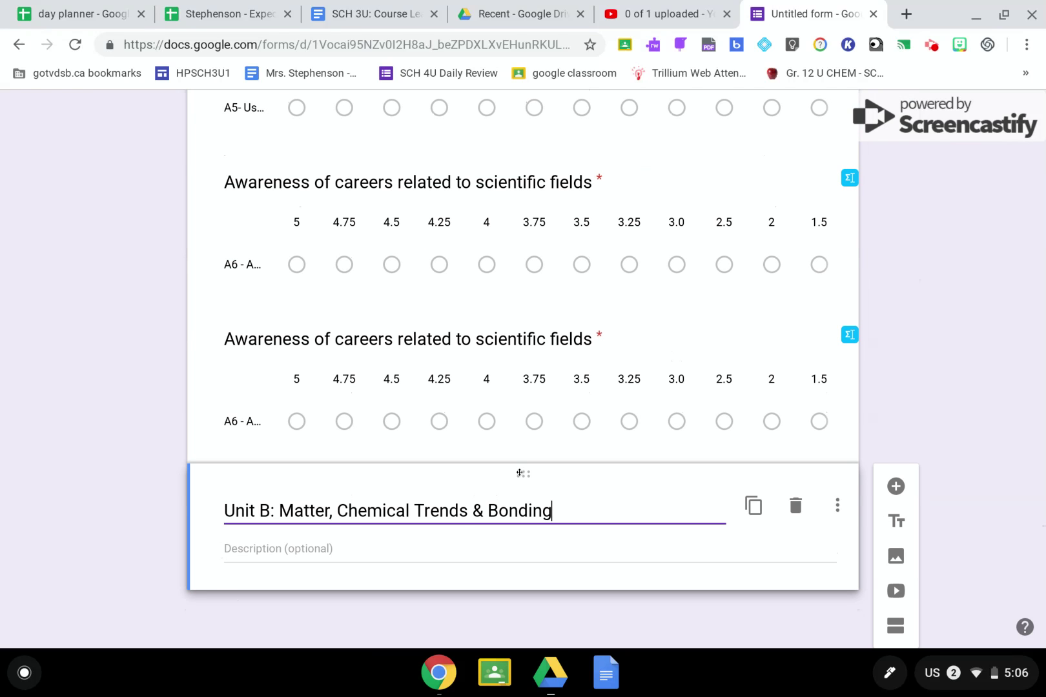
{"action": "left_click_drag", "start_coordinate": [519, 473], "coordinate": [445, 594]}
{"action": "left_click_drag", "start_coordinate": [454, 684], "coordinate": [474, 355]}
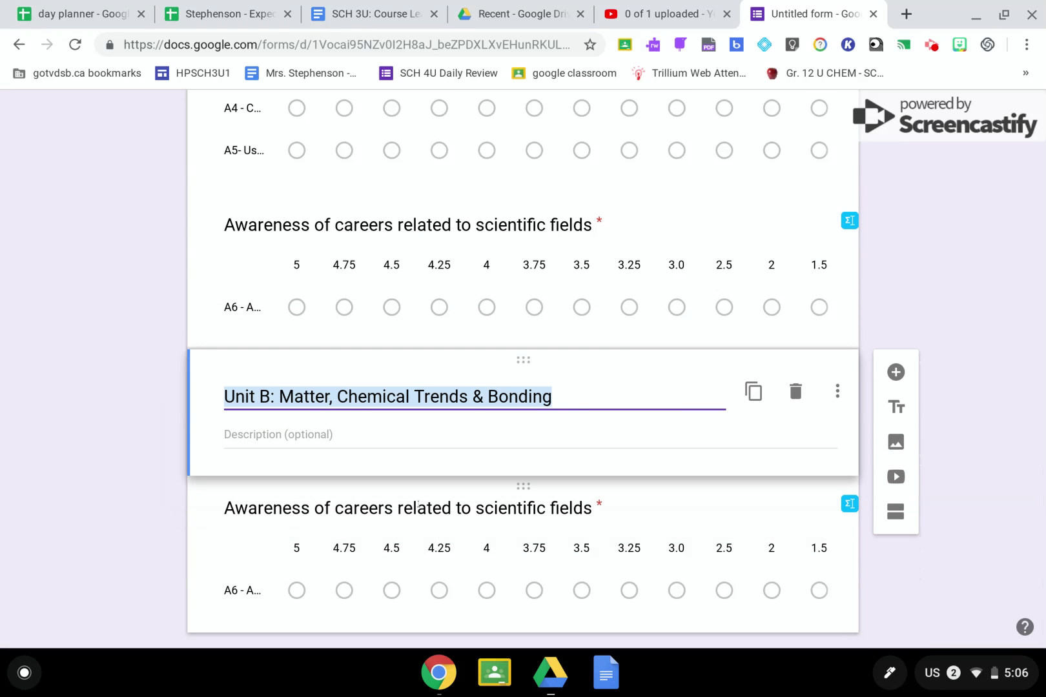
Step: Retitle the grid below the Unit B heading "Analyze properties of chemical substances", copied from the learning goals document
{"action": "left_click", "coordinate": [419, 506]}
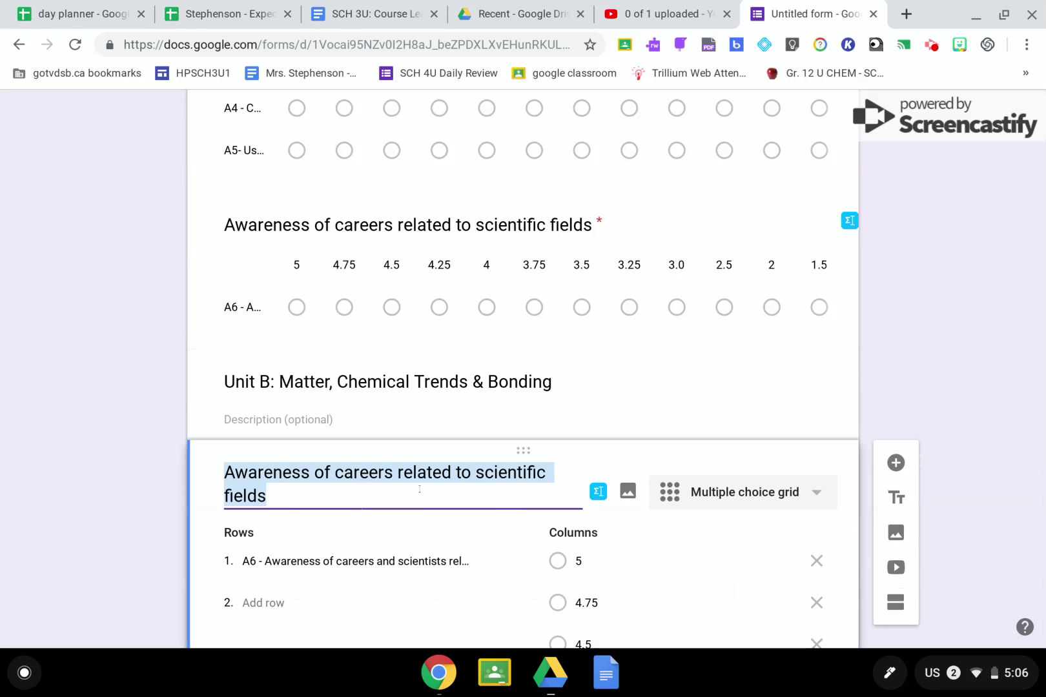
{"action": "left_click", "coordinate": [346, 15]}
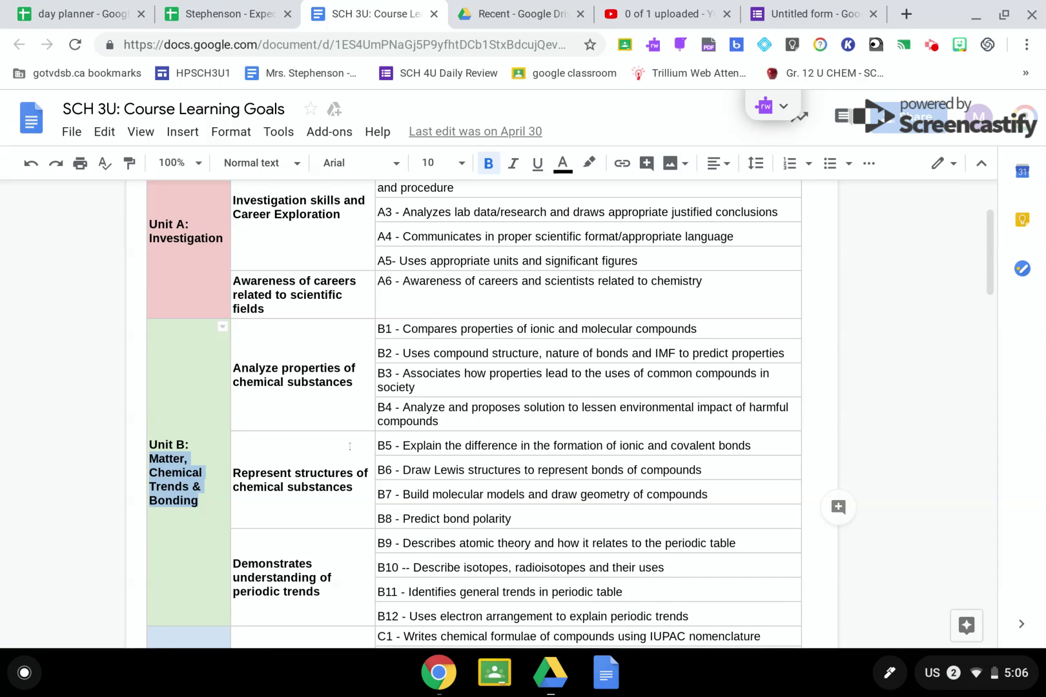
{"action": "scroll", "coordinate": [345, 252], "scroll_direction": "down", "scroll_amount": 3}
{"action": "left_click_drag", "start_coordinate": [363, 241], "coordinate": [228, 202]}
{"action": "key", "text": "ctrl+c"}
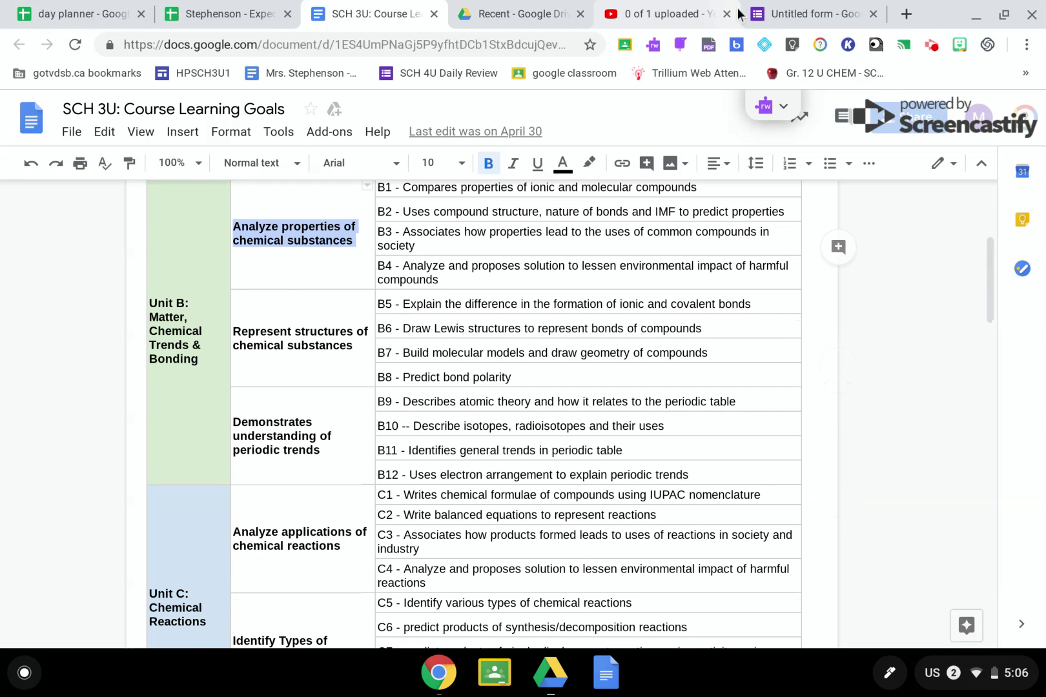
{"action": "left_click", "coordinate": [797, 6]}
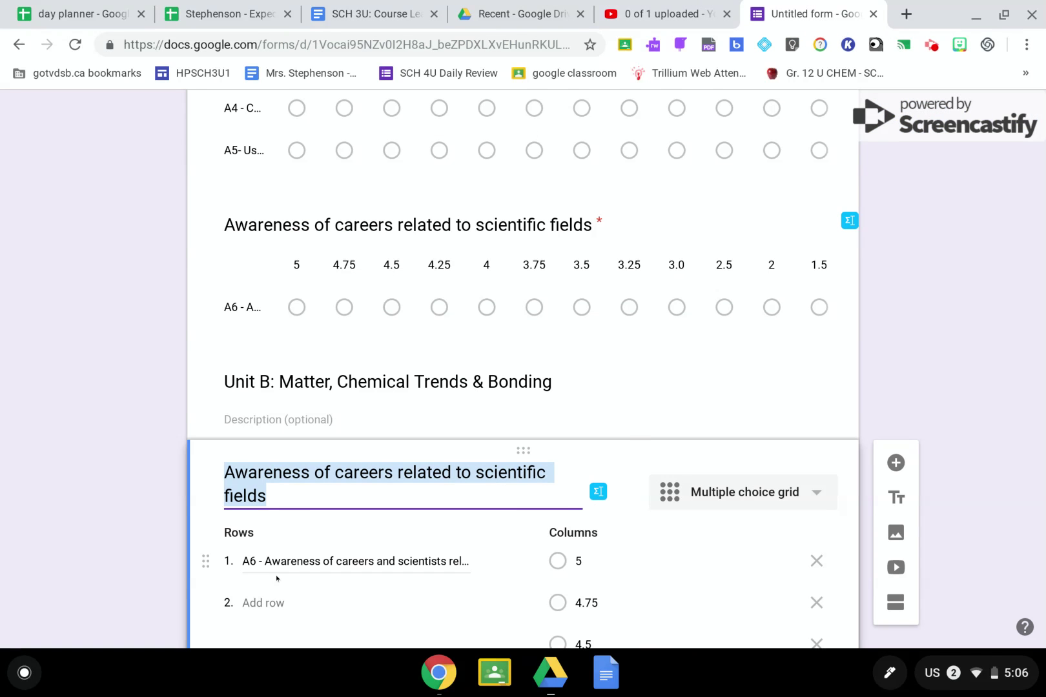
{"action": "key", "text": "ctrl+v"}
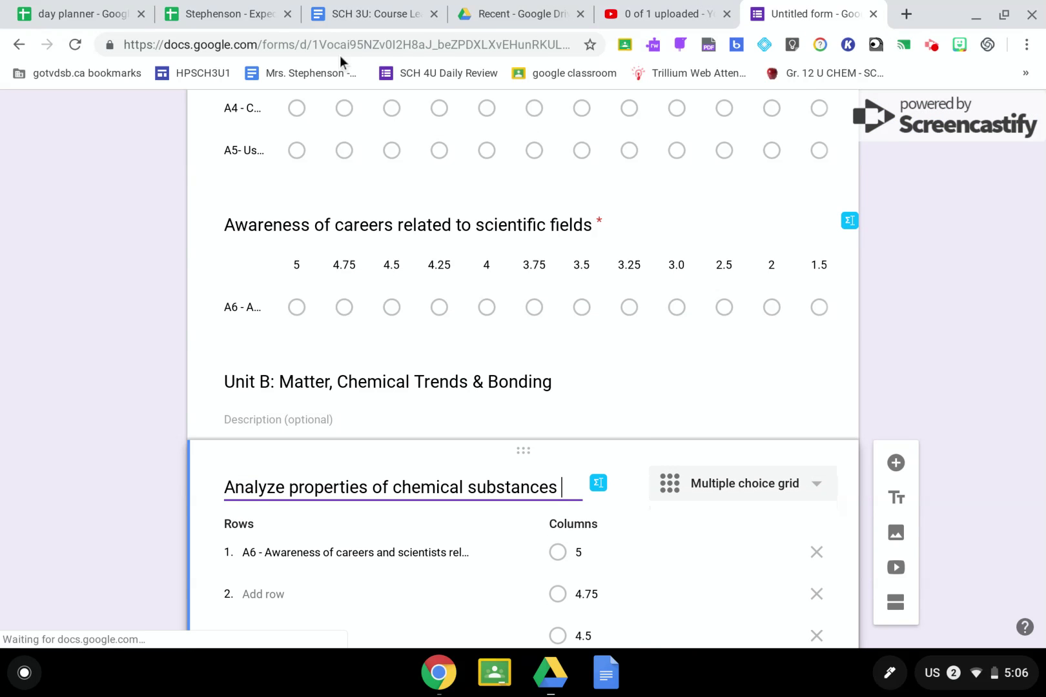
Step: Replace the A6 row of the chemical substances grid with learning goals B1 to B4 from the document, and delete the leftover placeholder row
{"action": "left_click", "coordinate": [372, 8]}
{"action": "left_click_drag", "start_coordinate": [450, 283], "coordinate": [381, 185]}
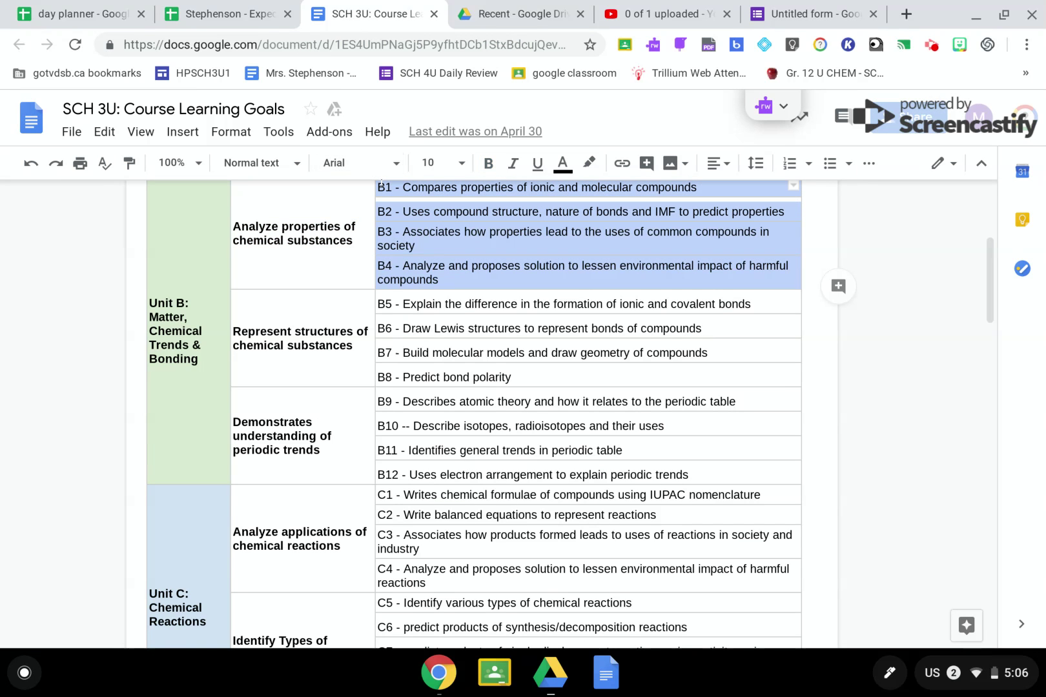
{"action": "left_click", "coordinate": [772, 16]}
{"action": "left_click", "coordinate": [319, 550]}
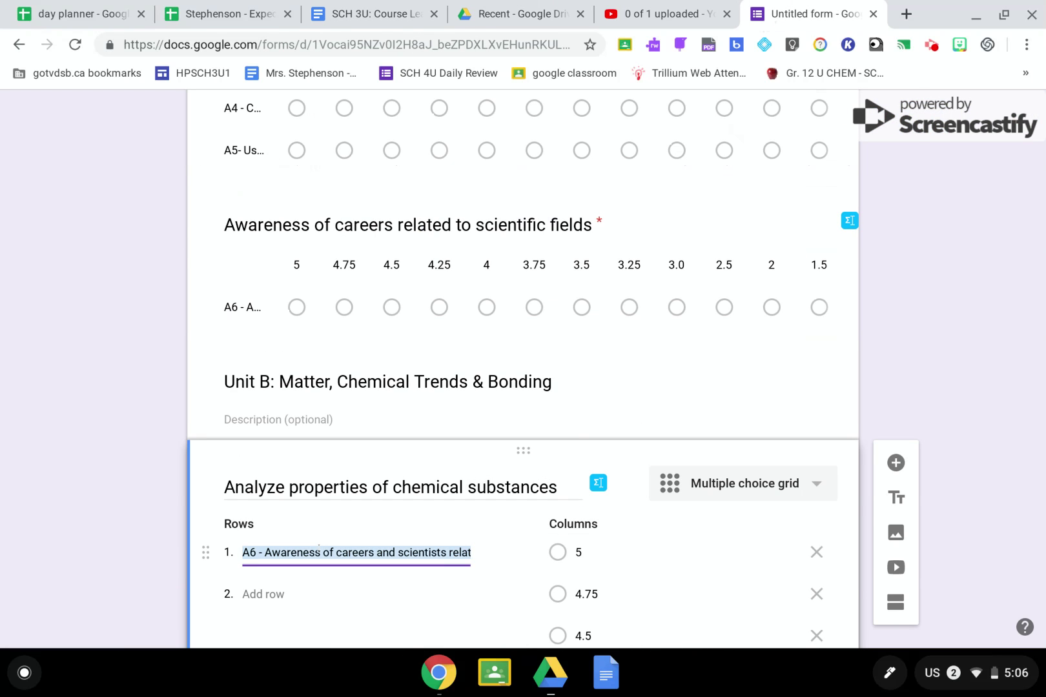
{"action": "key", "text": "ctrl+v"}
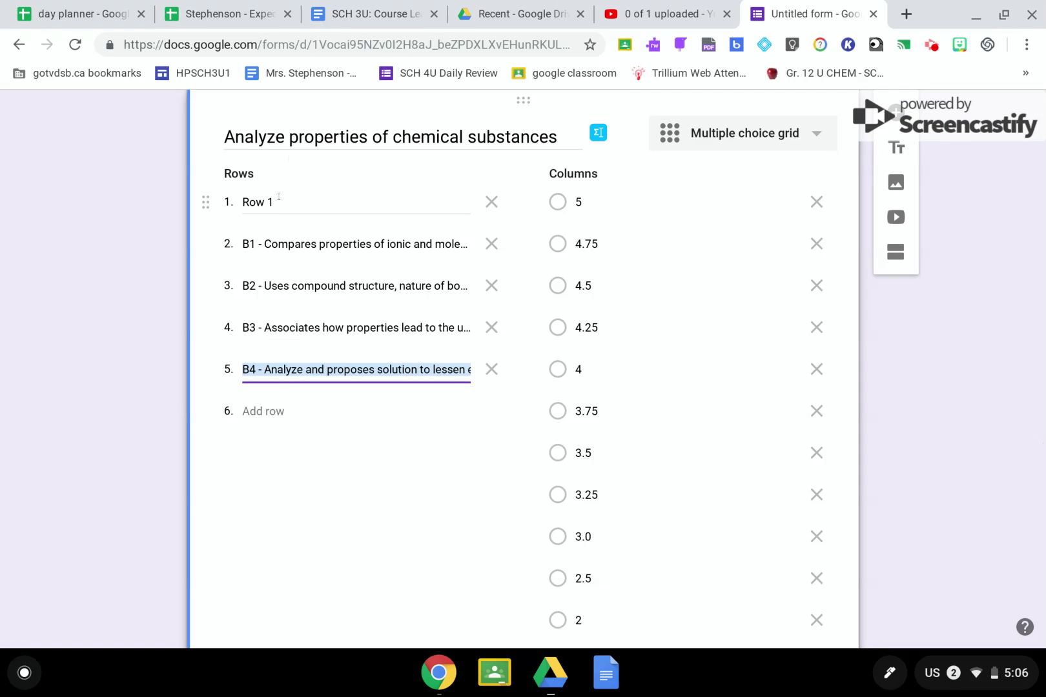
{"action": "left_click", "coordinate": [491, 202]}
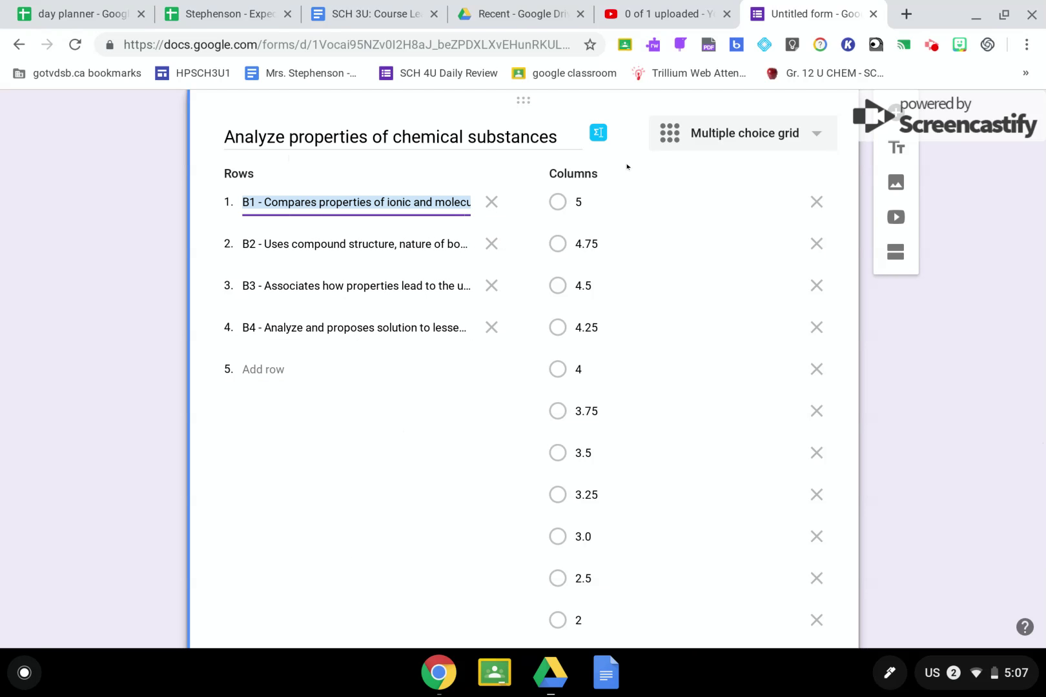
Step: Review the learning goal rows and rating columns of the Analyze properties of chemical substances grid and the sections above it
{"action": "scroll", "coordinate": [389, 359], "scroll_direction": "up", "scroll_amount": 3}
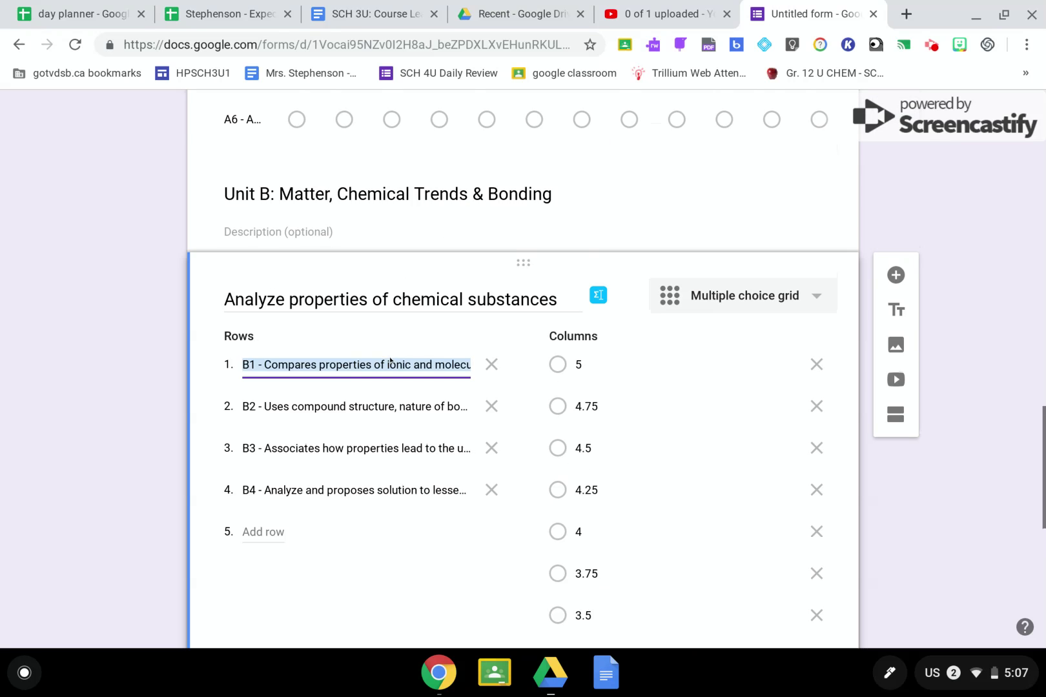
{"action": "scroll", "coordinate": [390, 359], "scroll_direction": "down", "scroll_amount": 2}
{"action": "scroll", "coordinate": [390, 359], "scroll_direction": "up", "scroll_amount": 2}
{"action": "scroll", "coordinate": [389, 360], "scroll_direction": "down", "scroll_amount": 2}
{"action": "scroll", "coordinate": [389, 359], "scroll_direction": "down", "scroll_amount": 2}
{"action": "scroll", "coordinate": [389, 359], "scroll_direction": "up", "scroll_amount": 3}
{"action": "scroll", "coordinate": [390, 360], "scroll_direction": "down", "scroll_amount": 2}
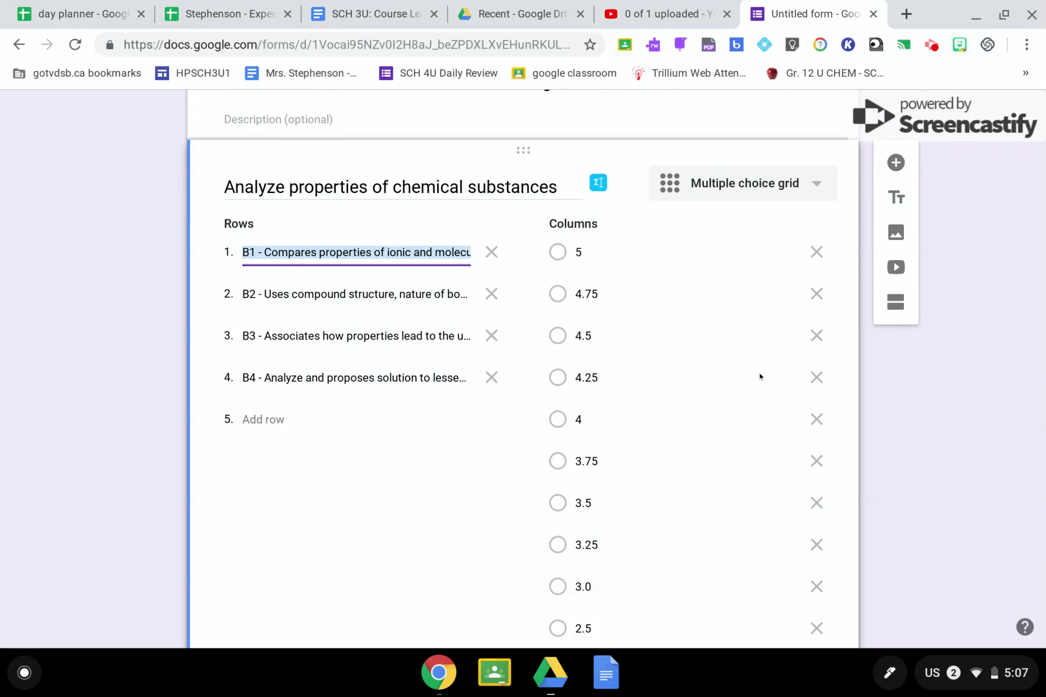
{"action": "left_click", "coordinate": [932, 44]}
{"action": "scroll", "coordinate": [424, 474], "scroll_direction": "down", "scroll_amount": 6}
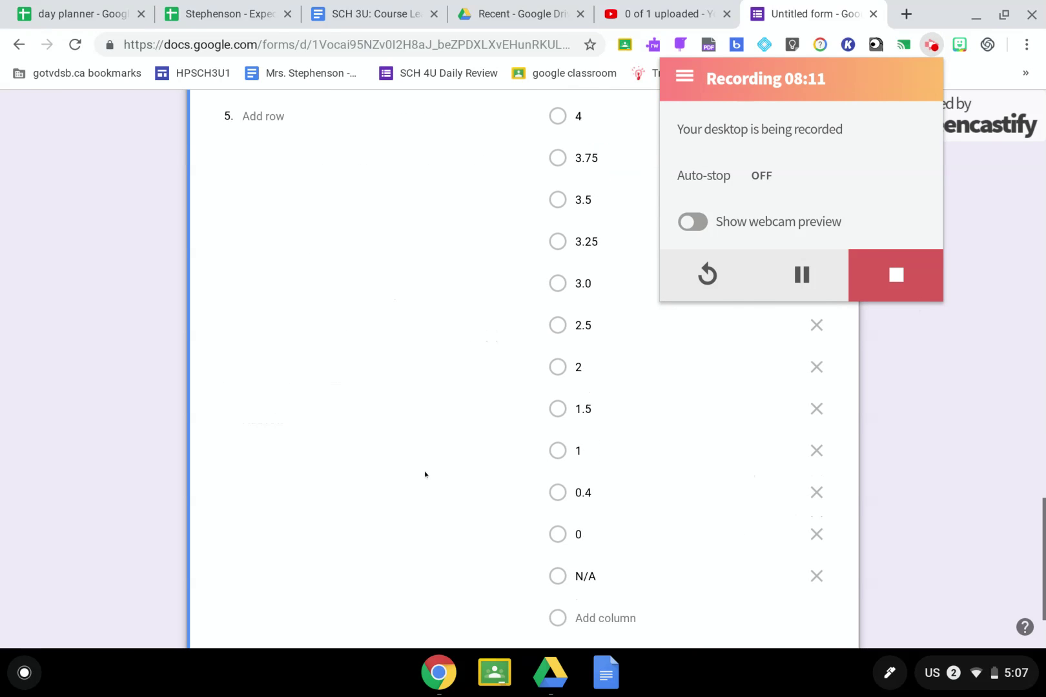
{"action": "scroll", "coordinate": [424, 475], "scroll_direction": "up", "scroll_amount": 1}
{"action": "scroll", "coordinate": [425, 474], "scroll_direction": "down", "scroll_amount": 1}
{"action": "scroll", "coordinate": [425, 471], "scroll_direction": "up", "scroll_amount": 12}
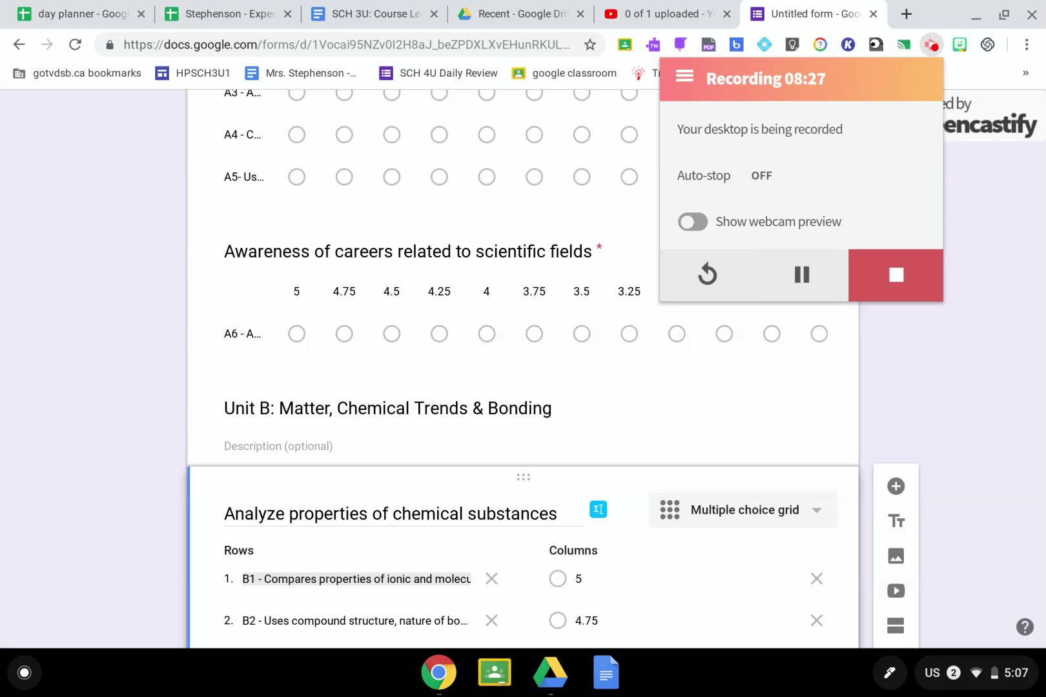
{"action": "left_click", "coordinate": [906, 15]}
{"action": "type", "text": "sch"}
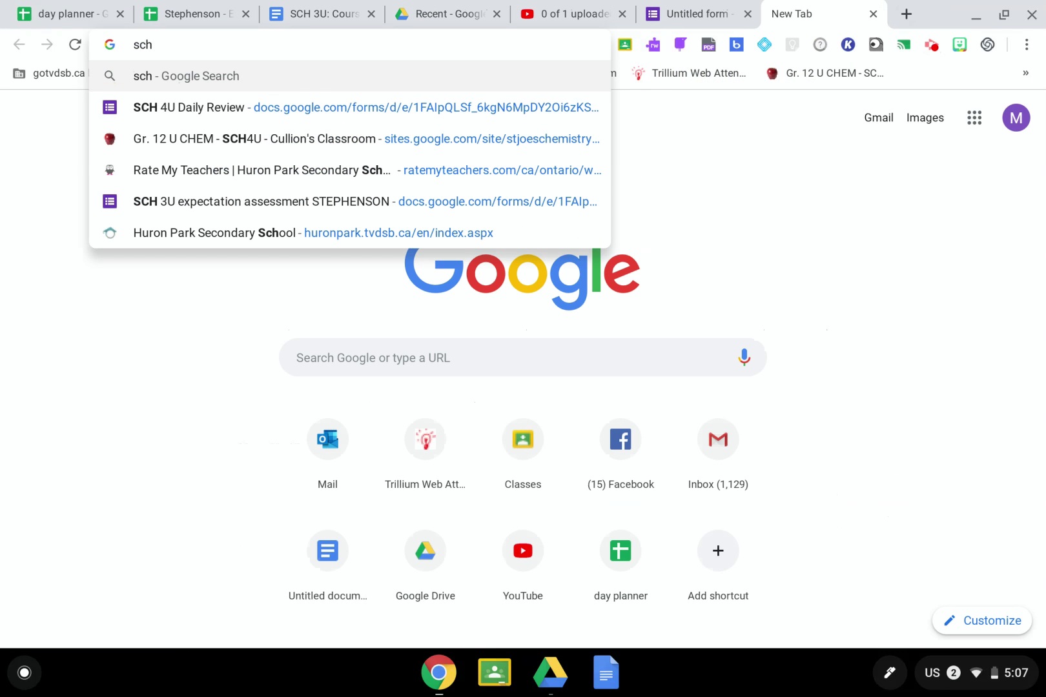
{"action": "type", "text": " 3u"}
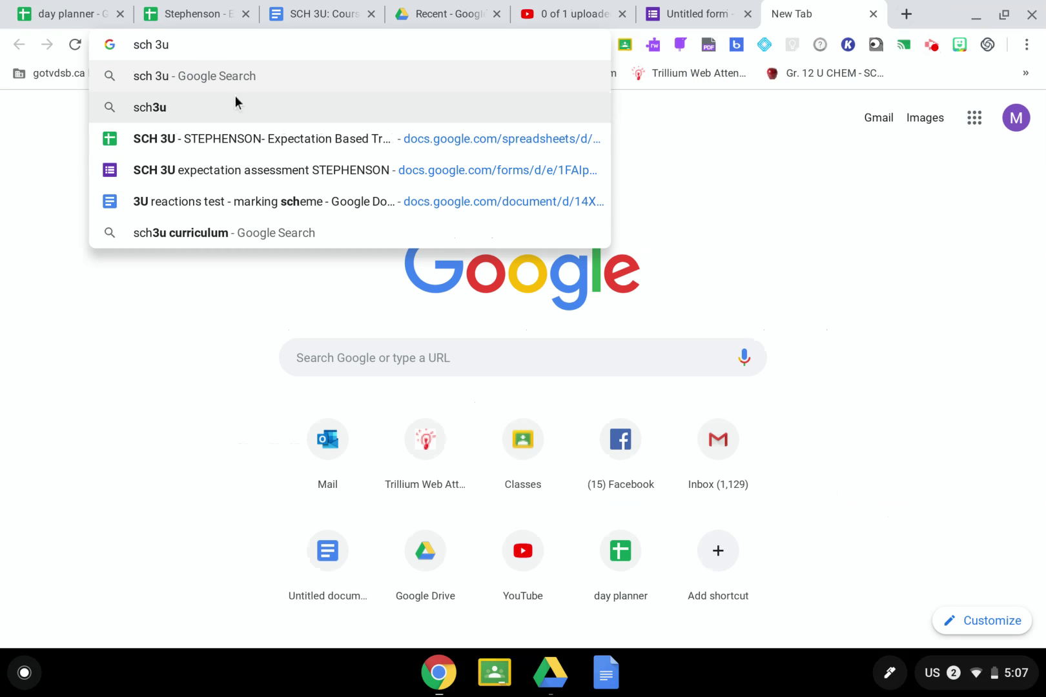
{"action": "left_click", "coordinate": [242, 138]}
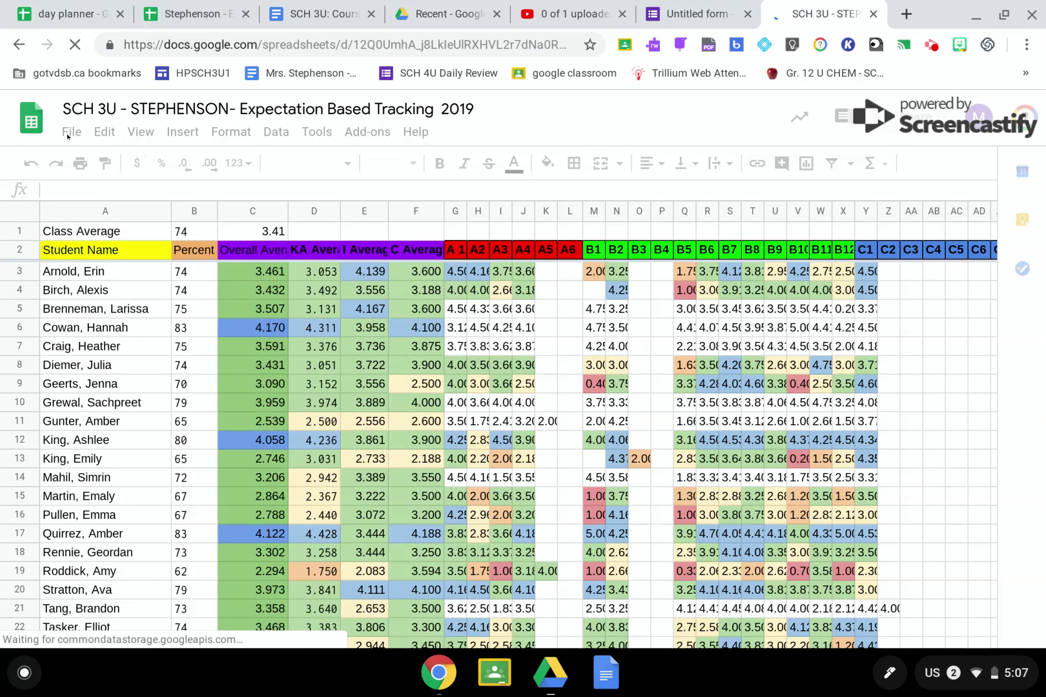
{"action": "left_click", "coordinate": [872, 13]}
Step: Find the existing SCH 3U expectation assessment form in a new browser tab and open it for editing
{"action": "left_click", "coordinate": [907, 13]}
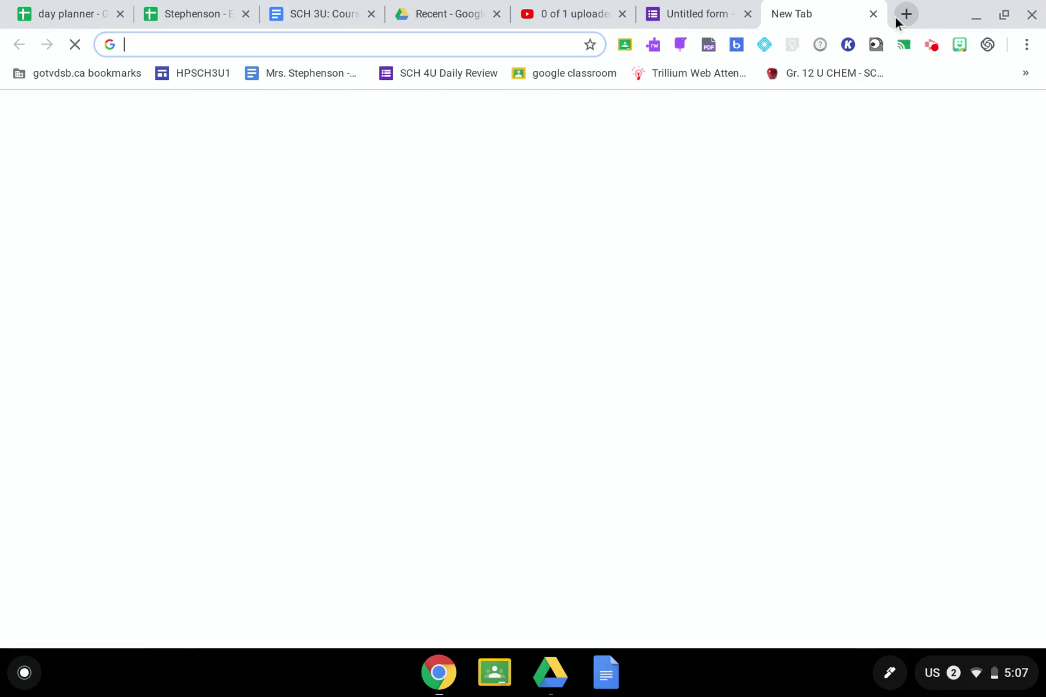
{"action": "type", "text": "SCH"}
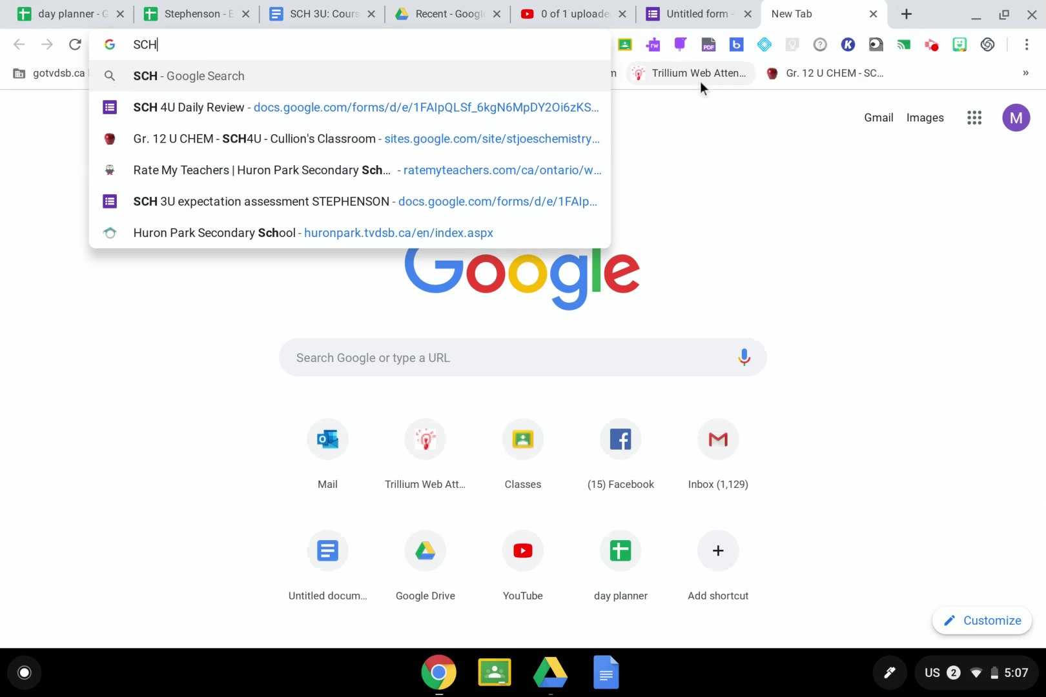
{"action": "left_click", "coordinate": [340, 206]}
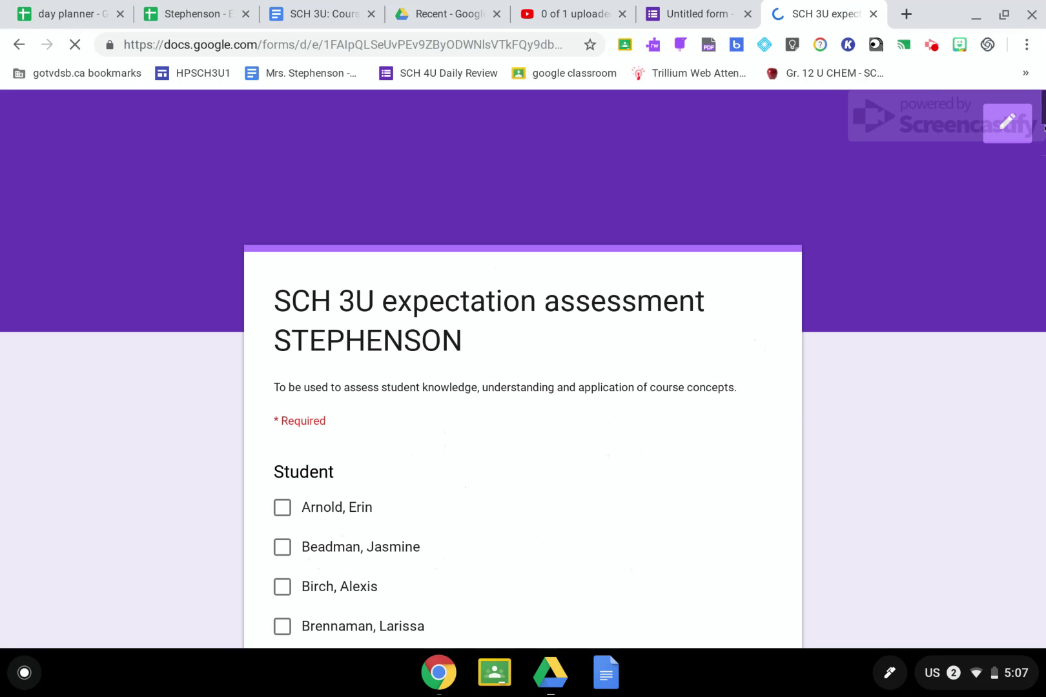
{"action": "left_click", "coordinate": [1011, 123]}
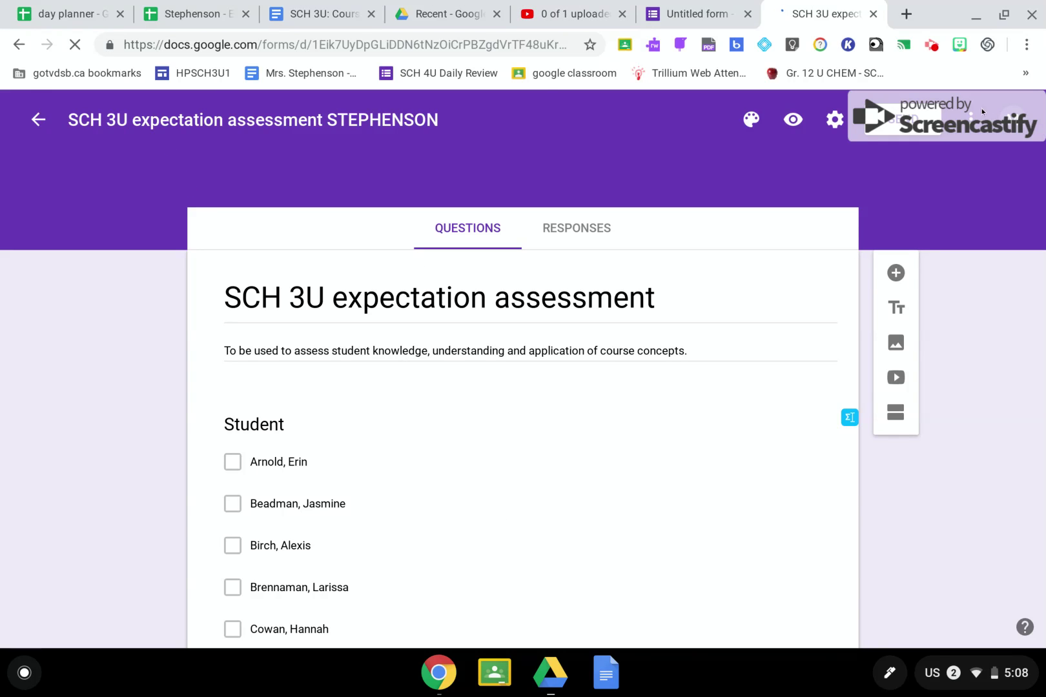
Step: Make a copy of the SCH 3U expectation assessment form, adding "SAMPLE" before "3U" in the copy's name
{"action": "left_click", "coordinate": [1012, 120]}
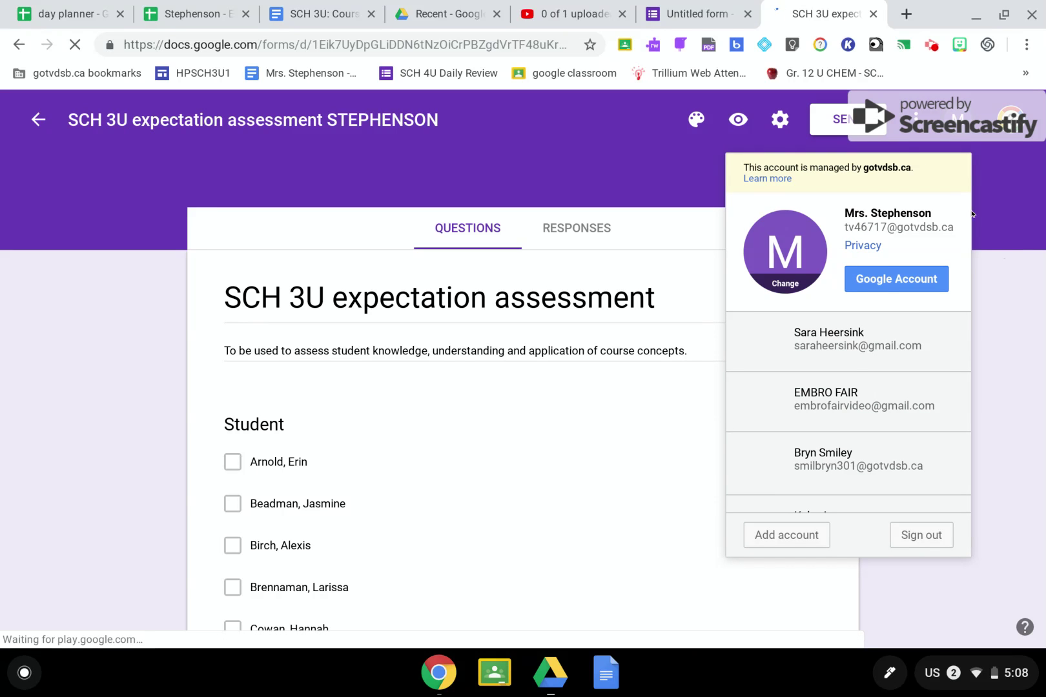
{"action": "left_click", "coordinate": [914, 127]}
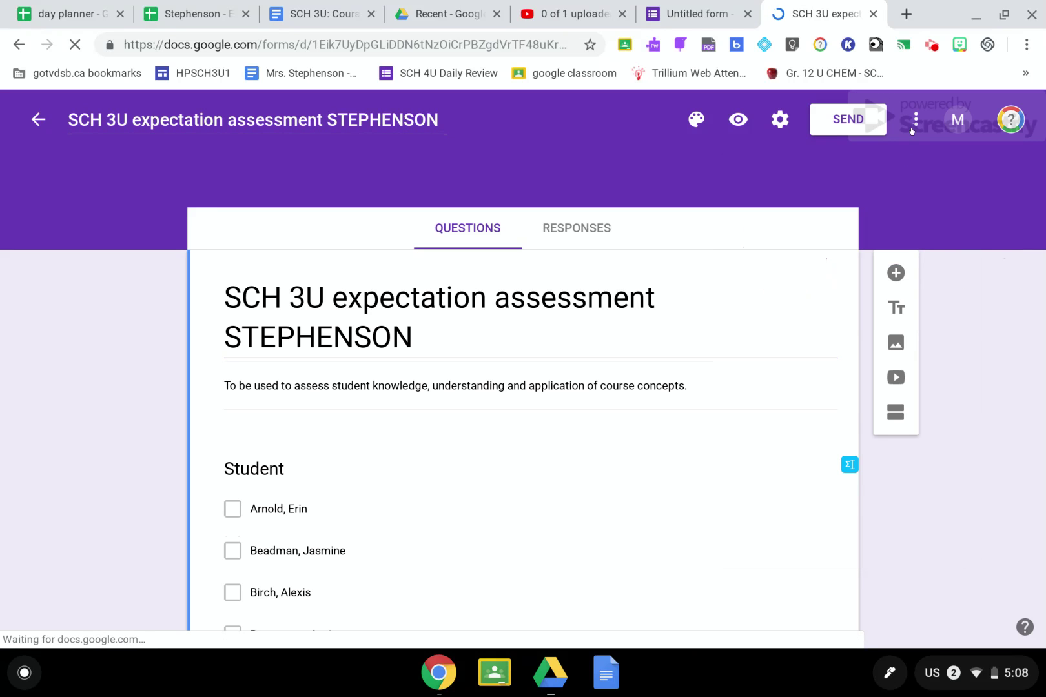
{"action": "left_click", "coordinate": [914, 119]}
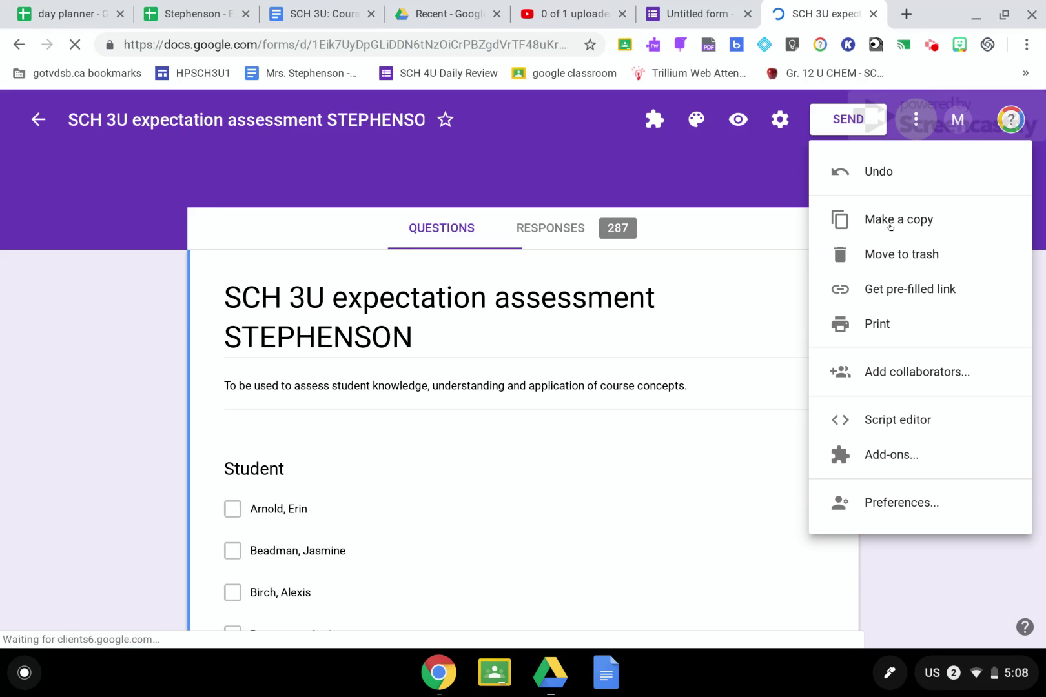
{"action": "left_click", "coordinate": [891, 224]}
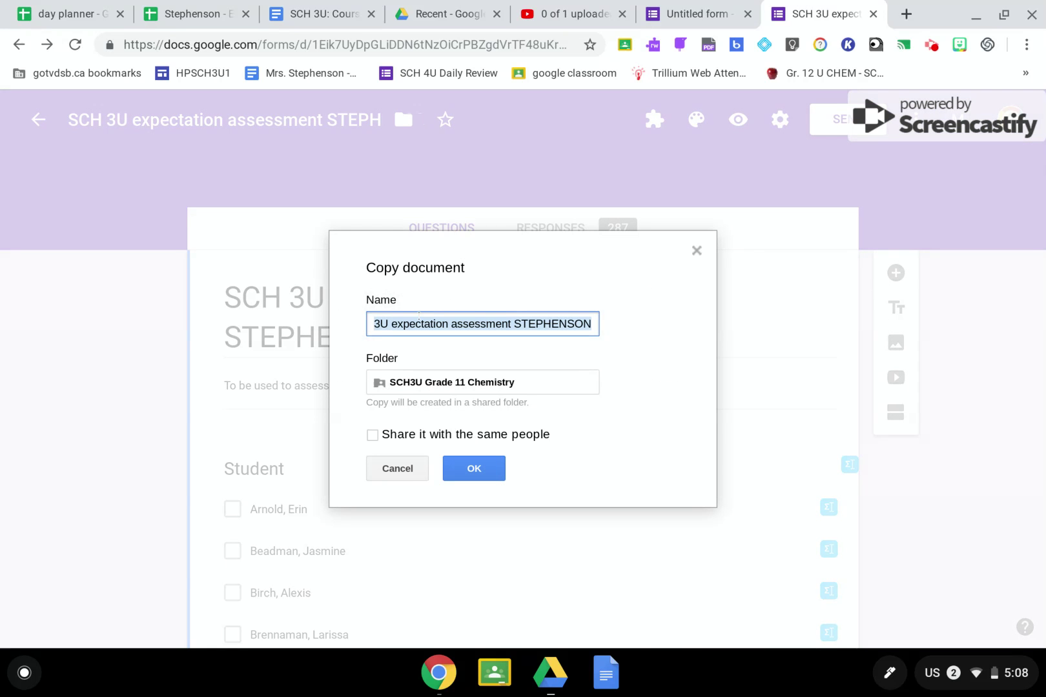
{"action": "left_click", "coordinate": [421, 323]}
{"action": "type", "text": "SAMPLE"}
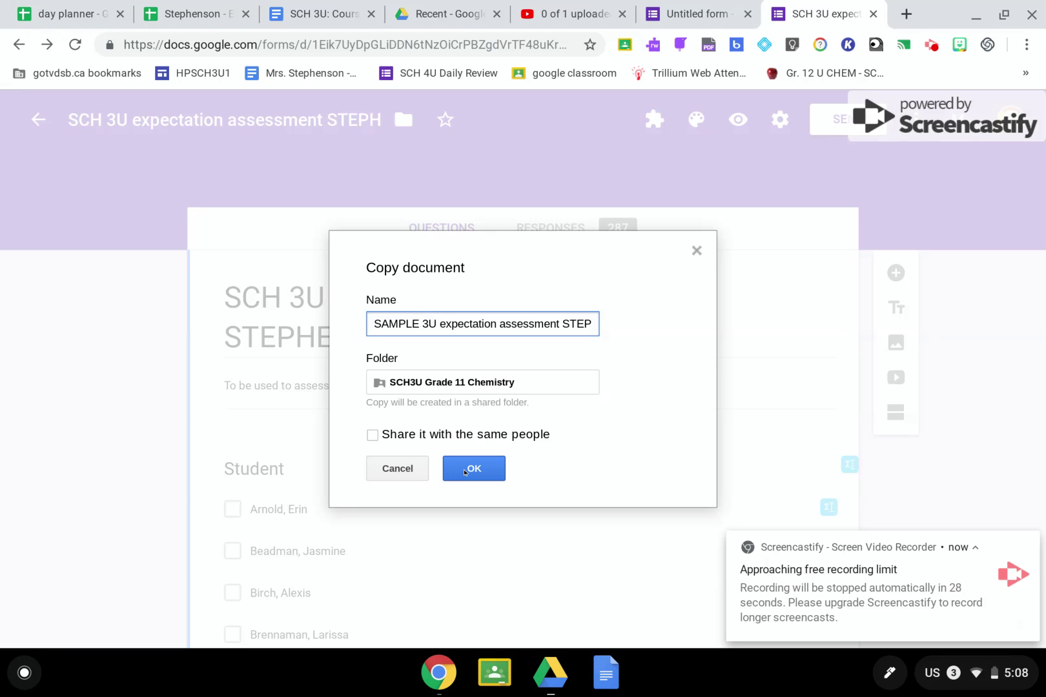
{"action": "key", "text": "Return"}
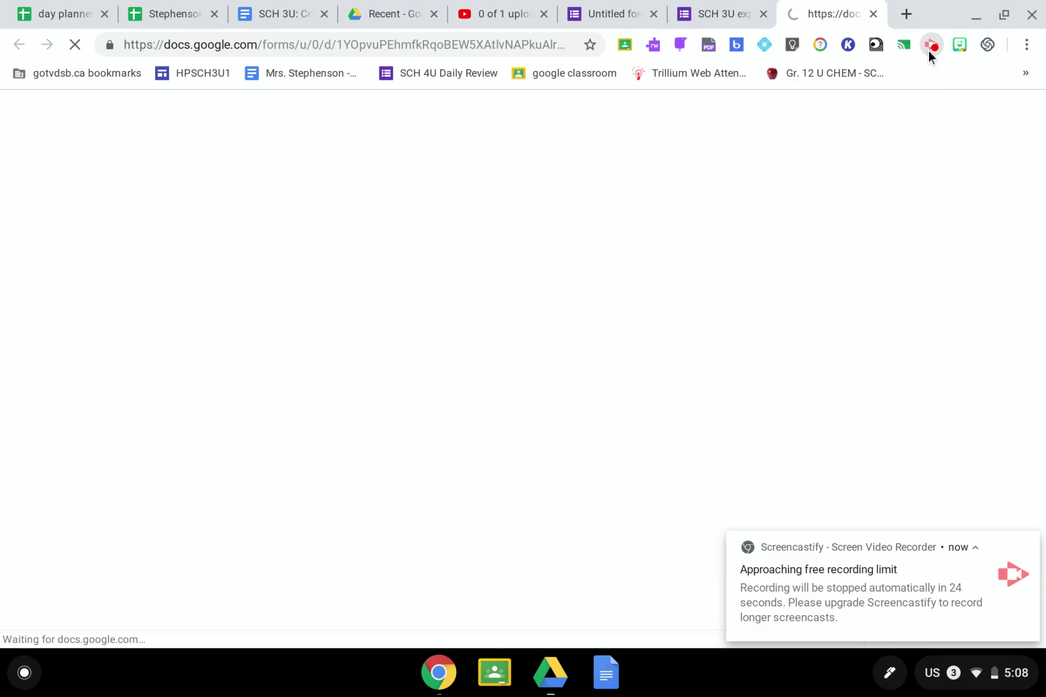
{"action": "left_click", "coordinate": [929, 49]}
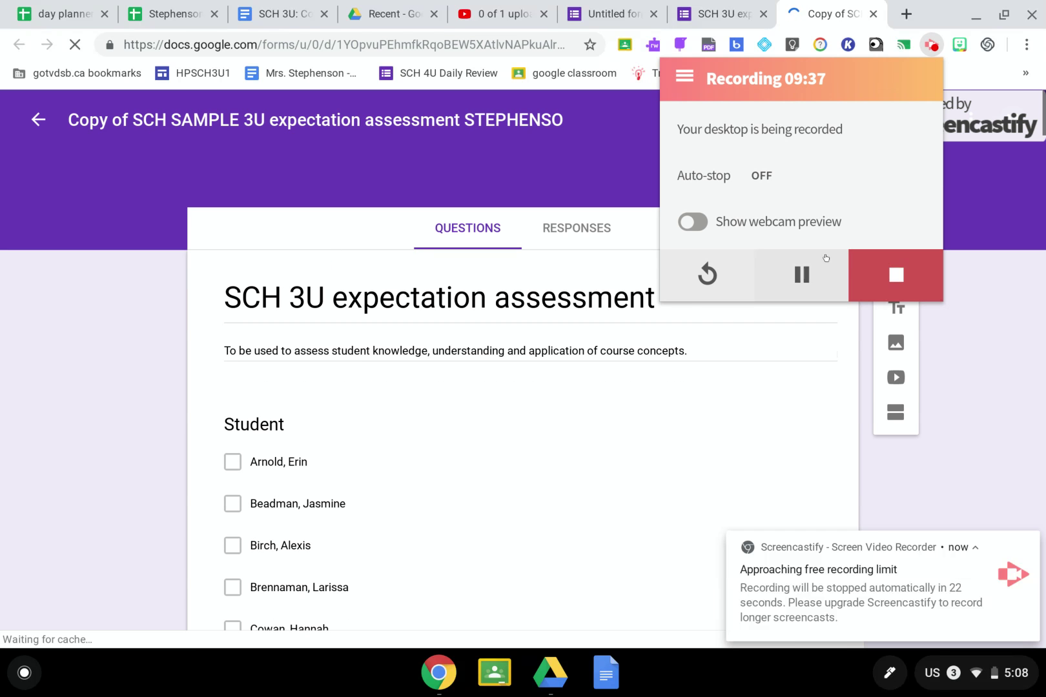